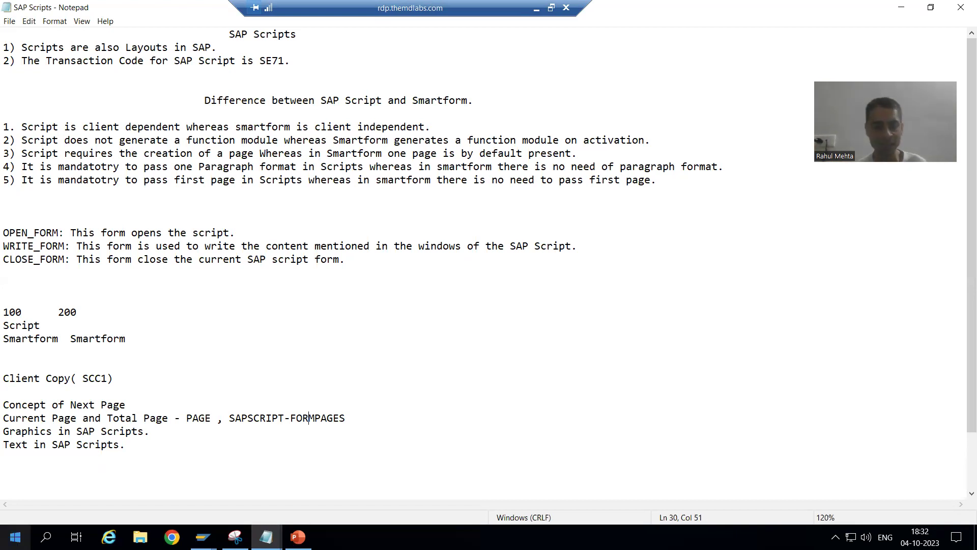
Step: Reopen form ZORDDETAIL's window list in change mode
mouse_move(203, 537)
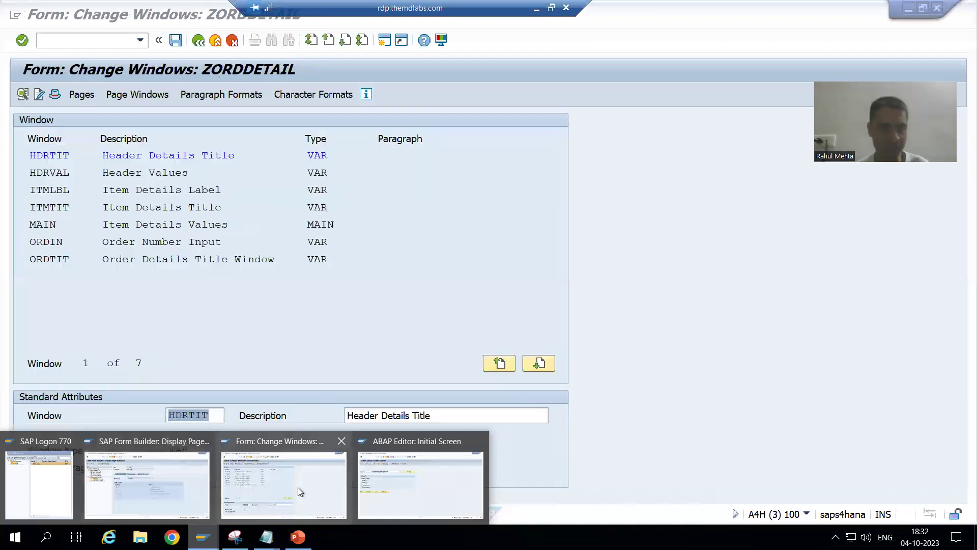
click(298, 487)
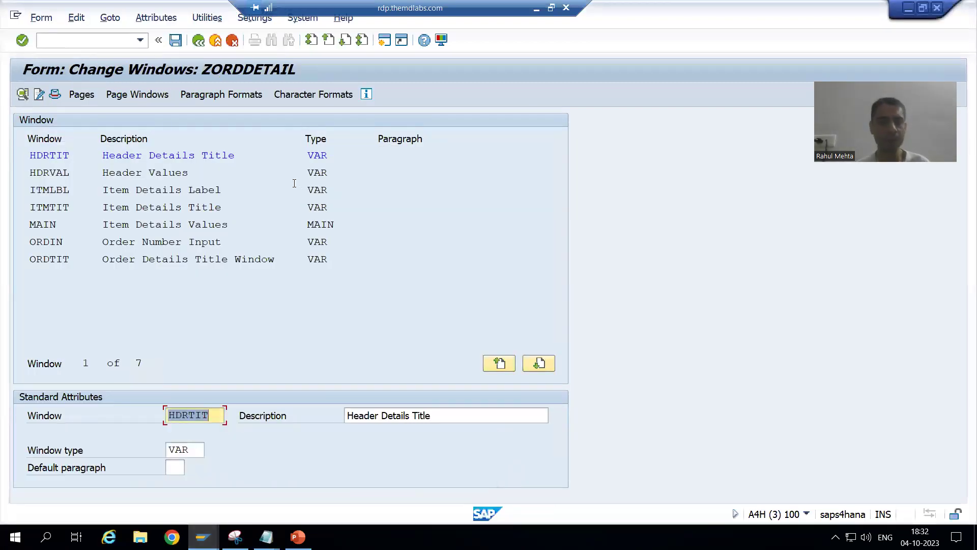
click(199, 40)
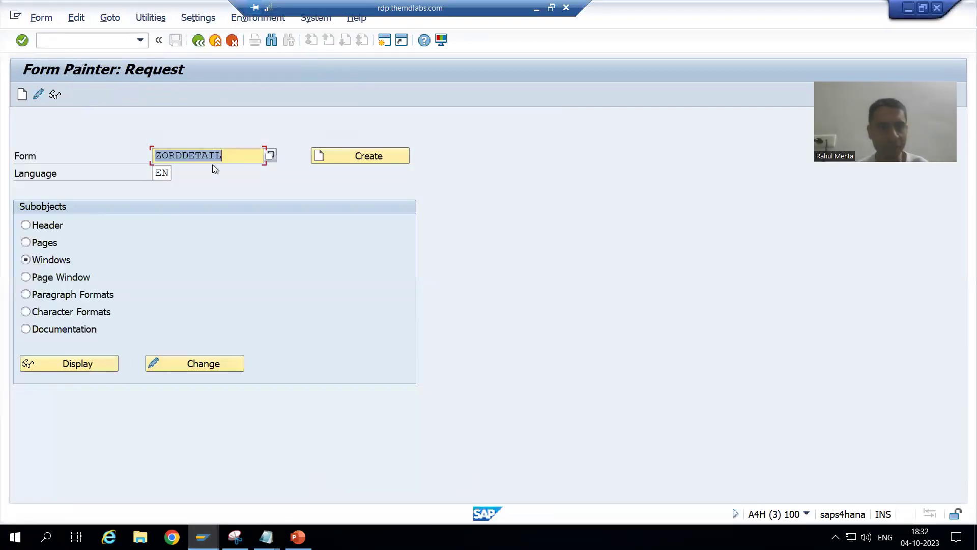
click(199, 363)
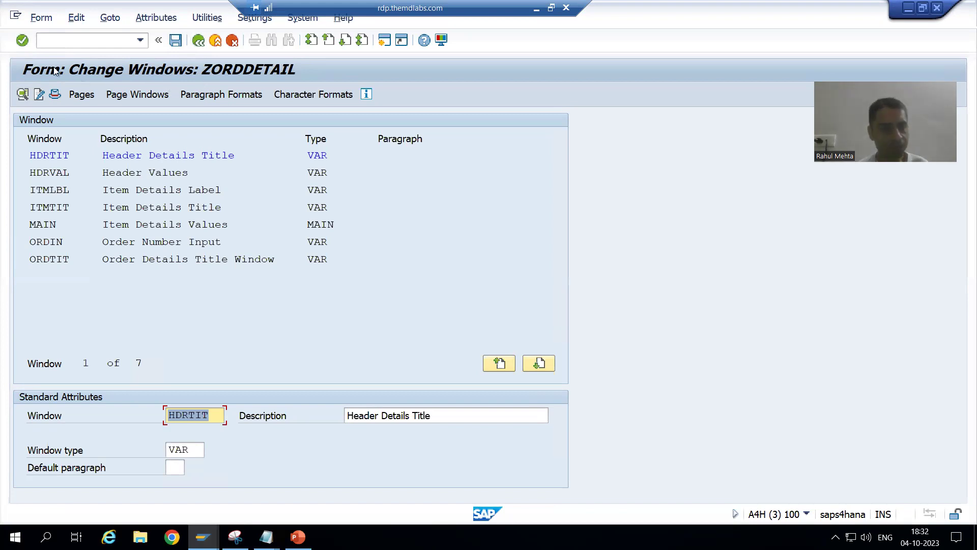
Step: Create a new window and name it PAGEWIND, correcting the initial typo
click(74, 20)
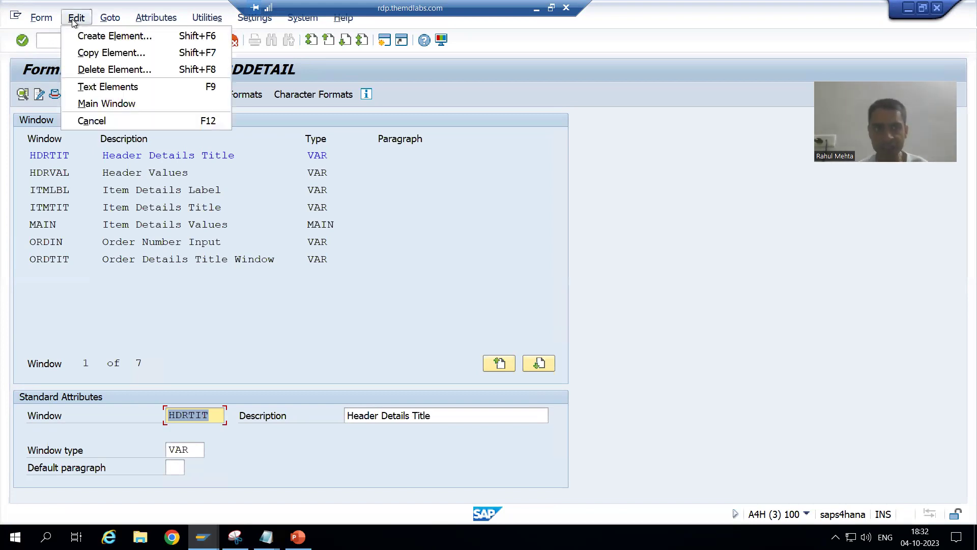
click(91, 45)
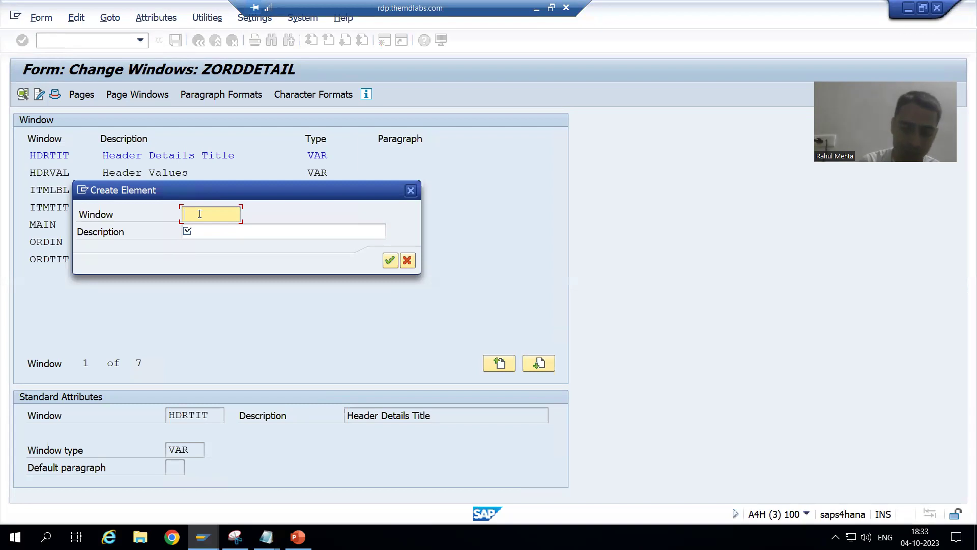
text(PG)
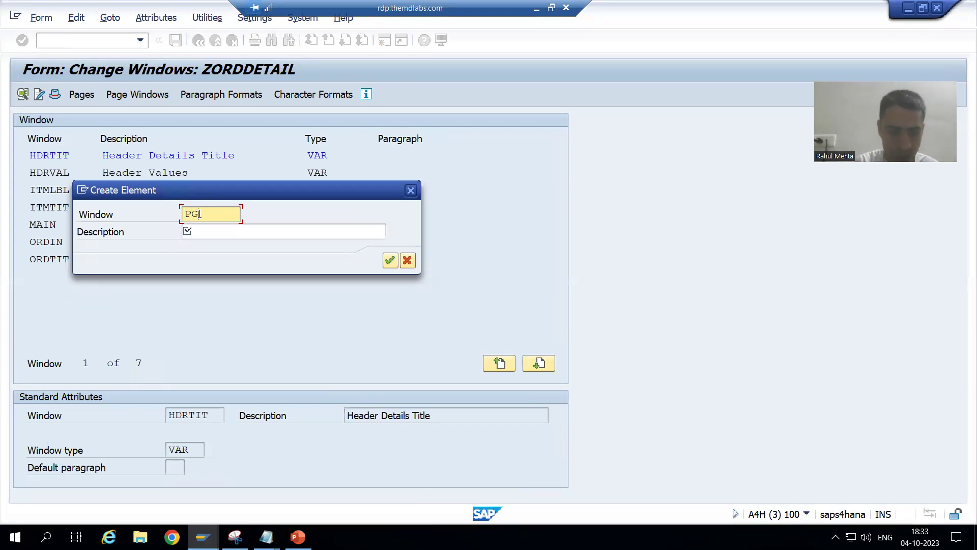
text(WIN)
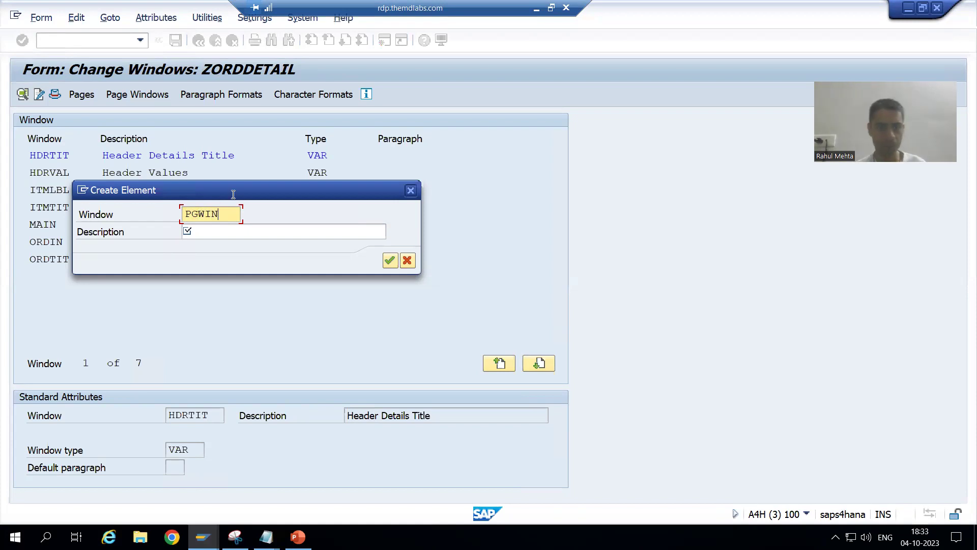
click(203, 230)
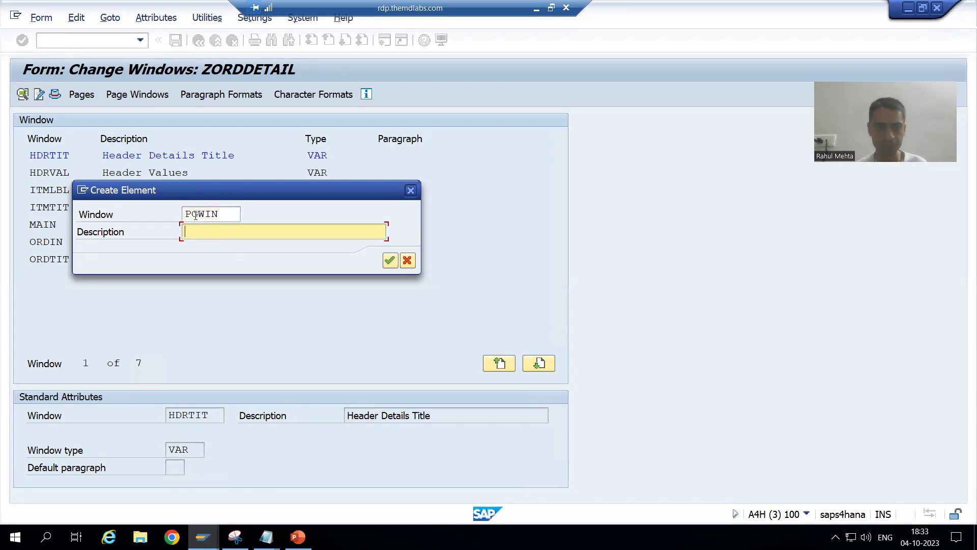
key(shift+Tab)
click(198, 214)
text(AG)
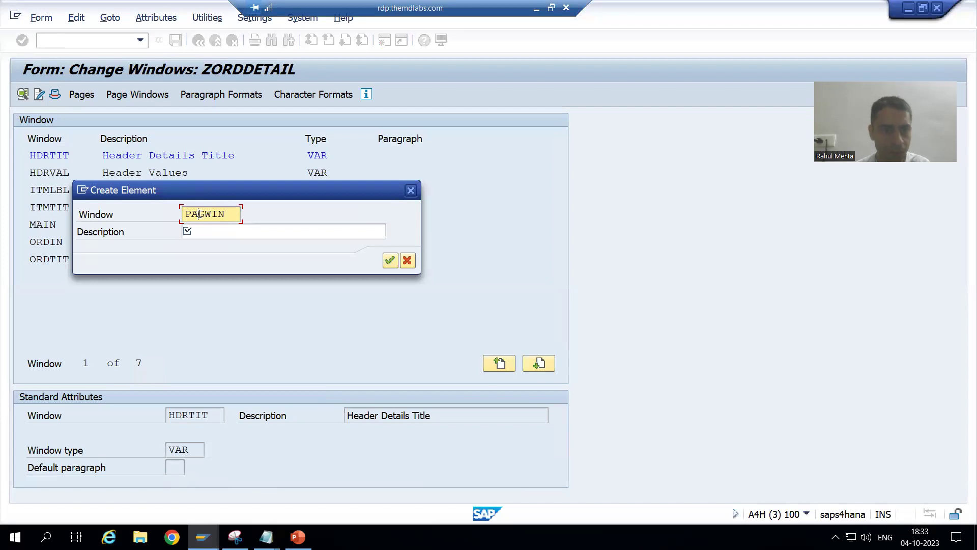
text(E)
click(233, 214)
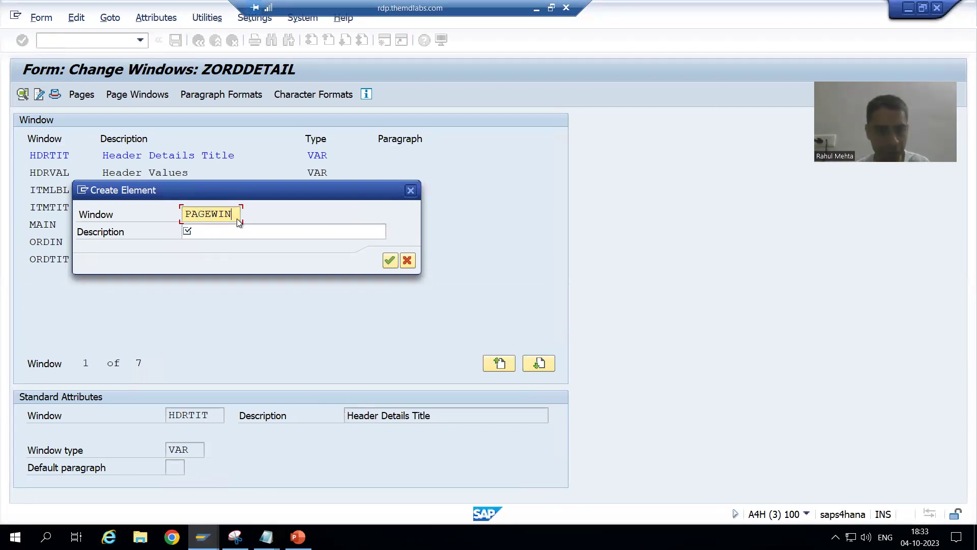
text(D)
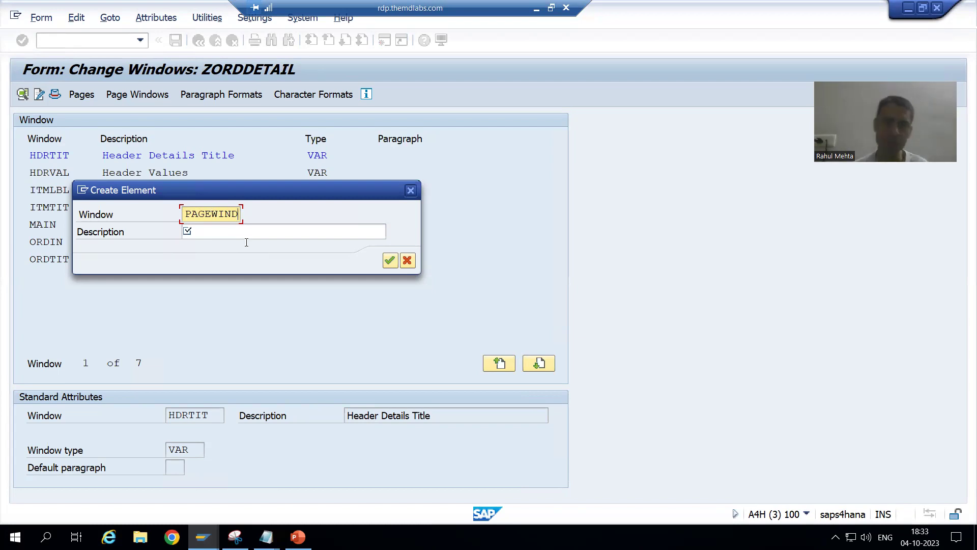
Step: Give PAGEWIND the description 'Page Window' and confirm its creation
click(220, 235)
text(Page)
key(Down)
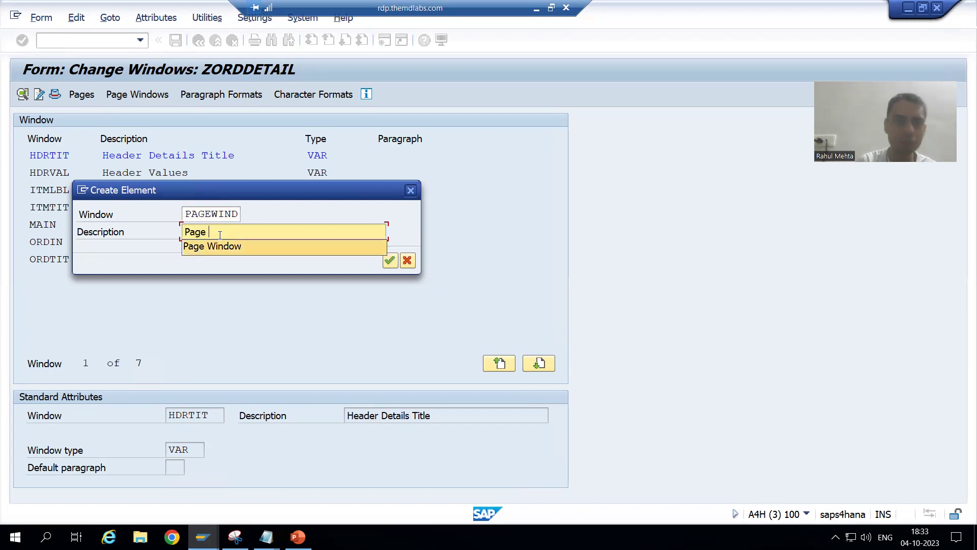
key(Return)
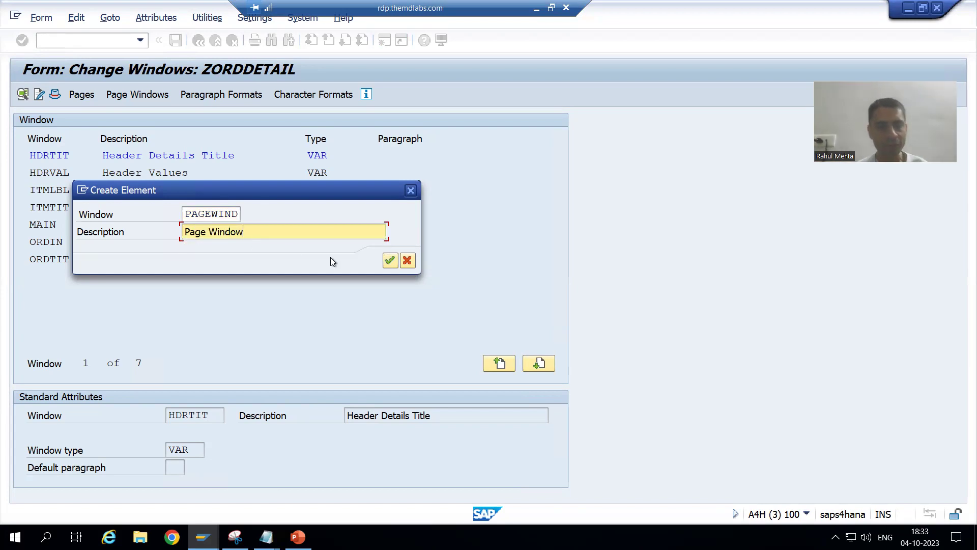
click(390, 261)
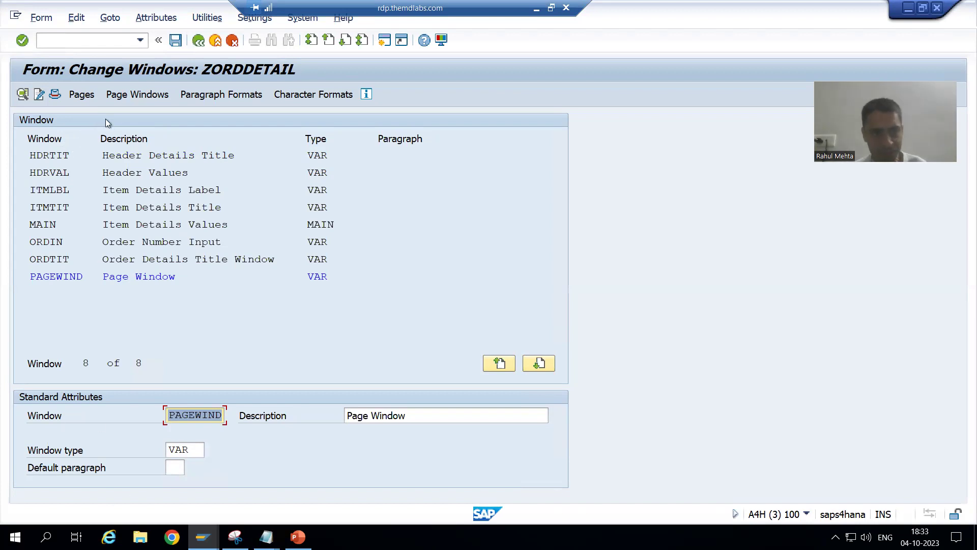
Step: Add PAGEWIND to PAGE1's page windows, then bring up the Script Layout notes in Notepad
click(131, 97)
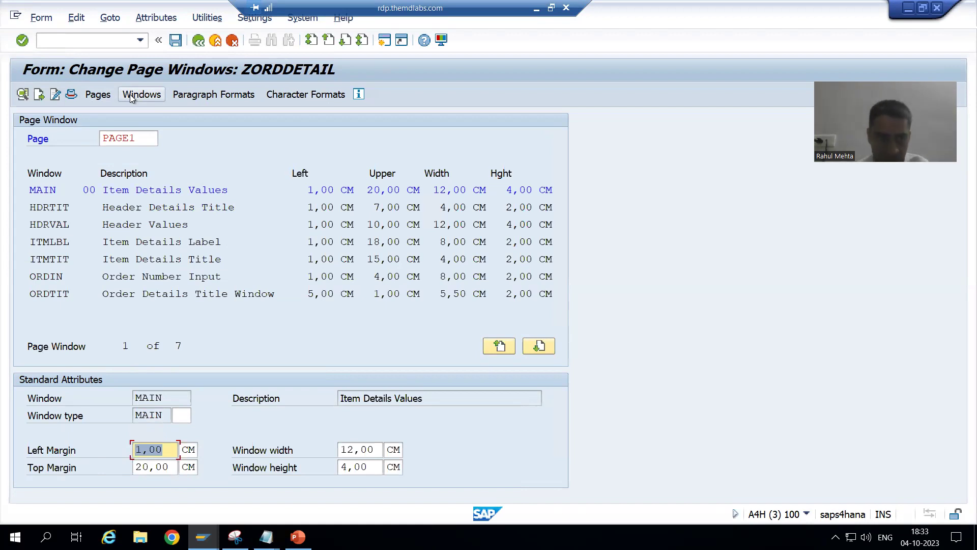
click(138, 138)
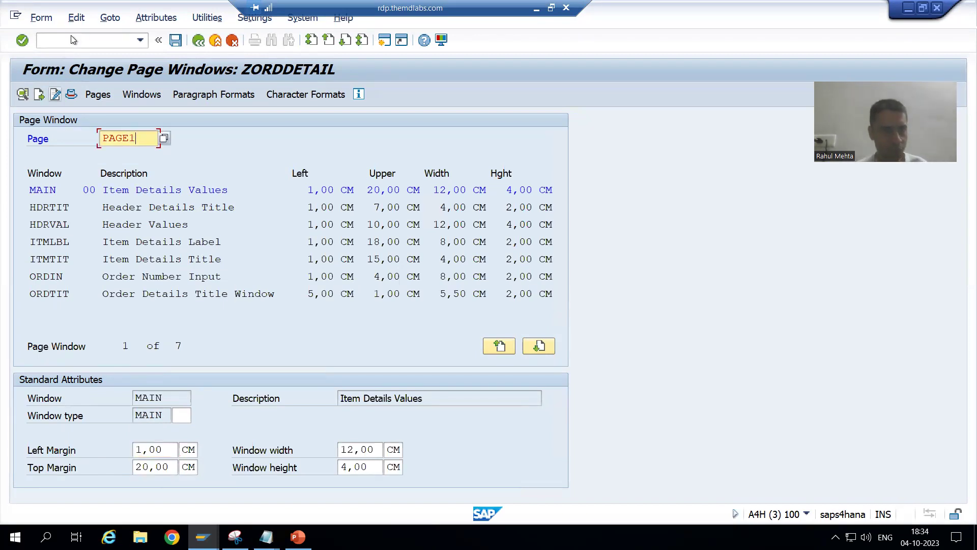
click(83, 21)
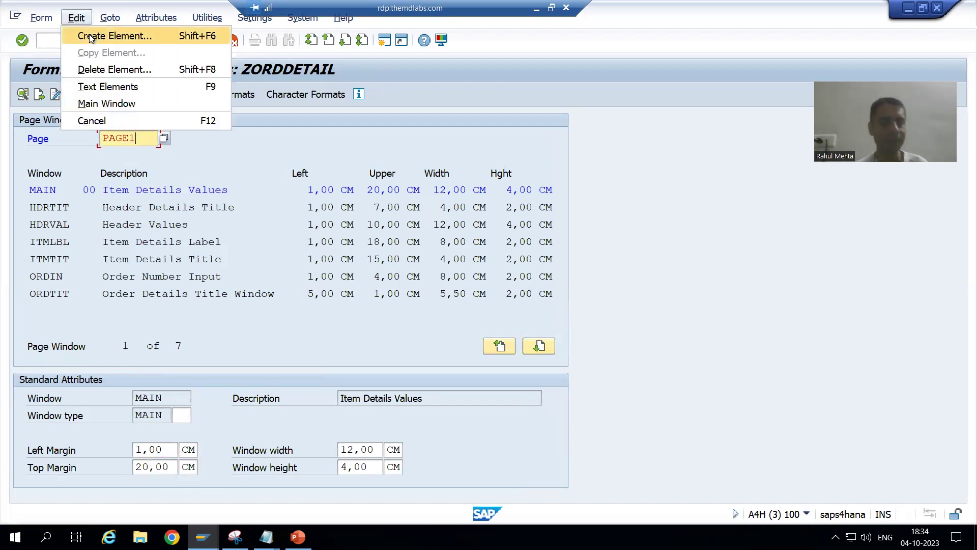
click(90, 36)
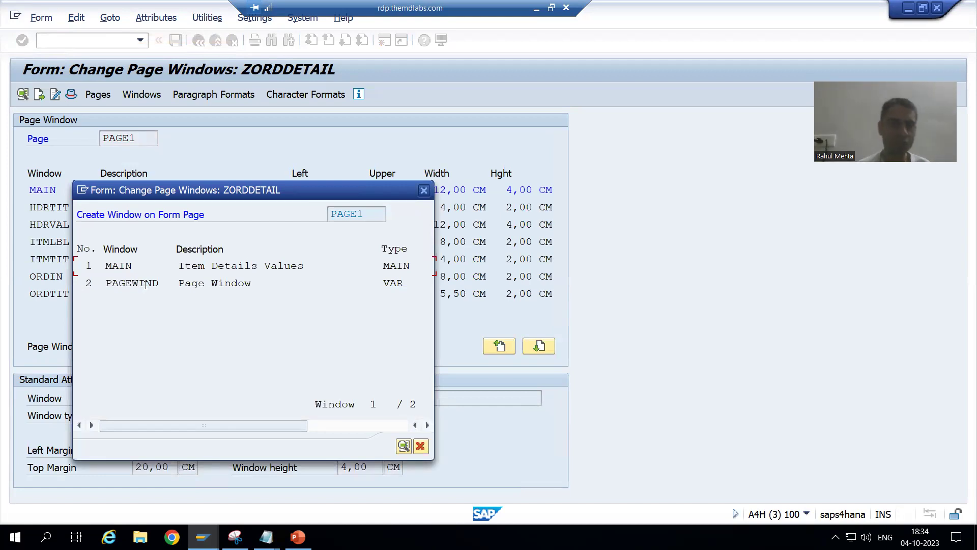
double_click(146, 285)
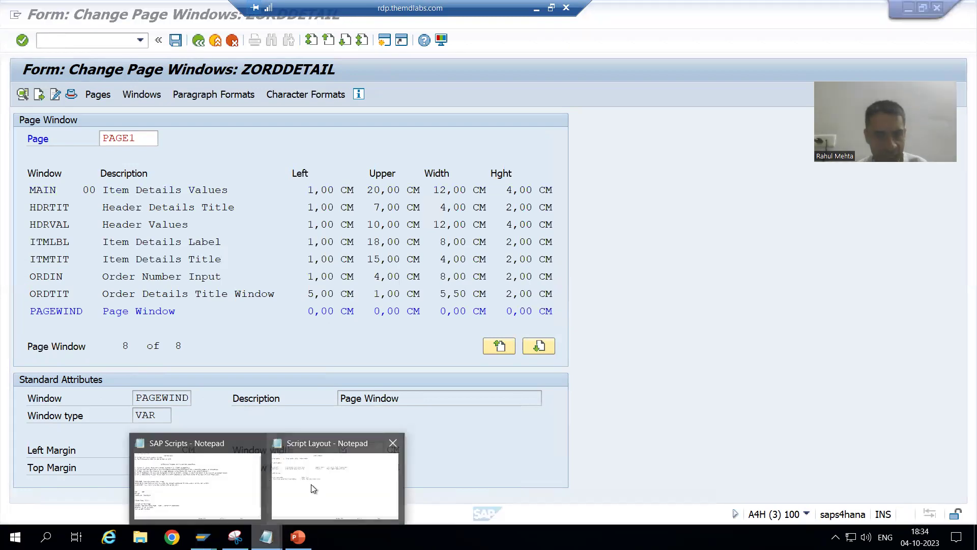
click(311, 484)
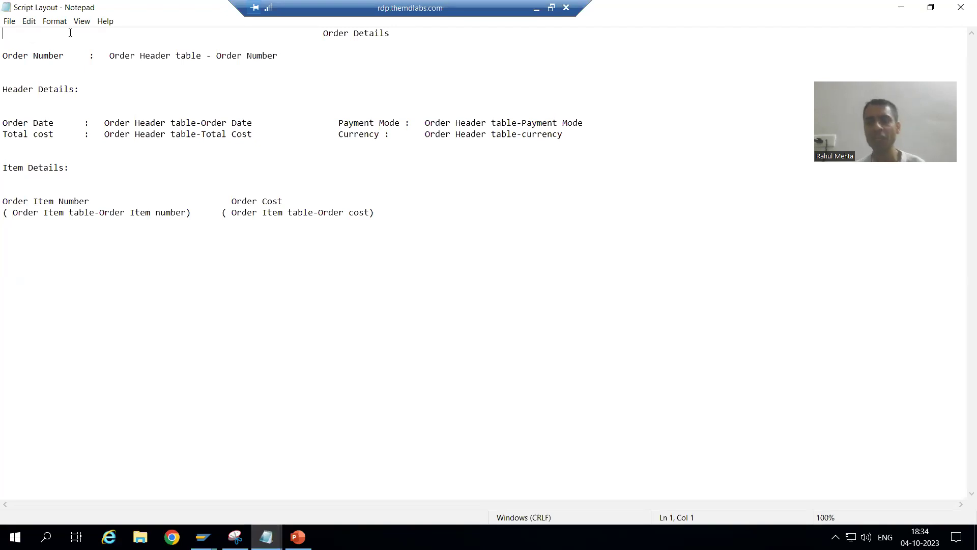
Step: Set PAGEWIND on PAGE1 to 0,00 left and top margins, 4,00 width and 2,00 height
key(alt+Tab)
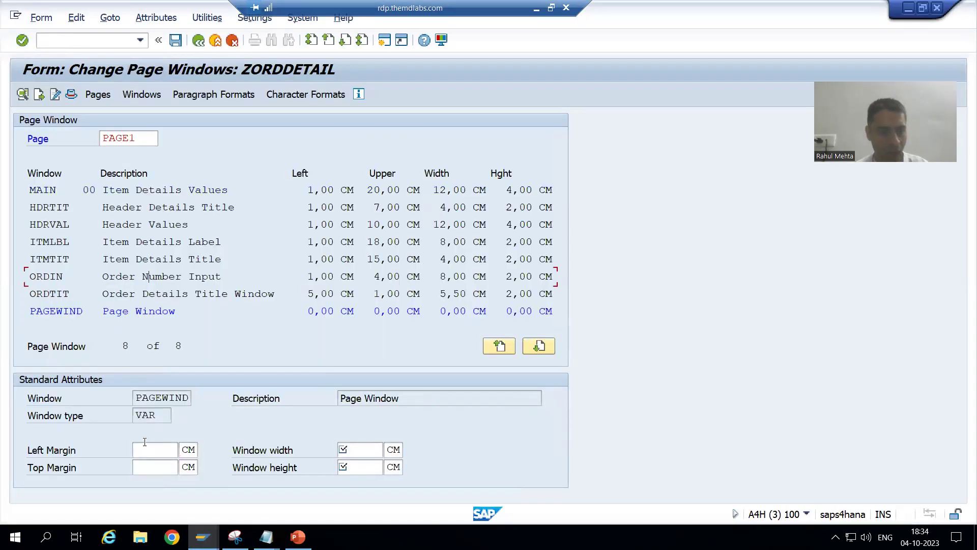
click(151, 448)
text(0,00)
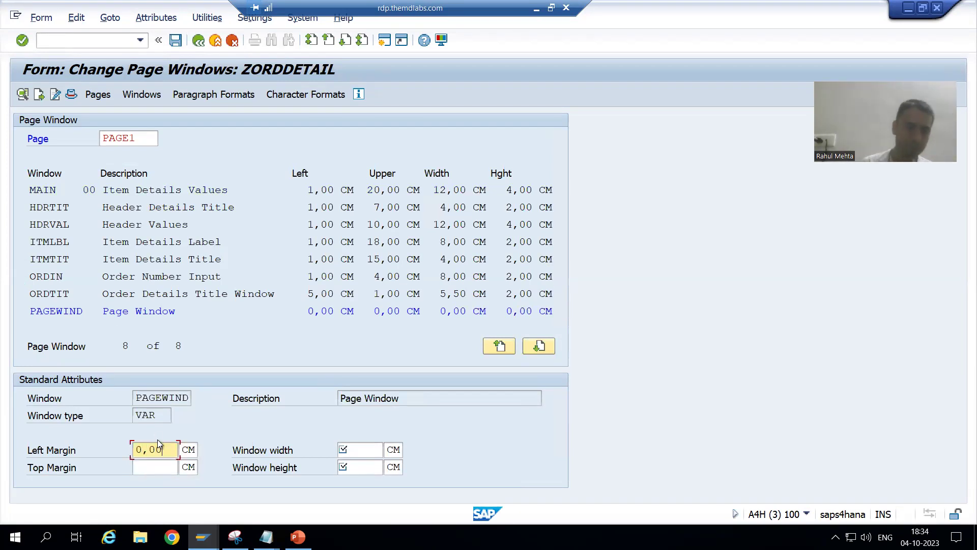
click(150, 468)
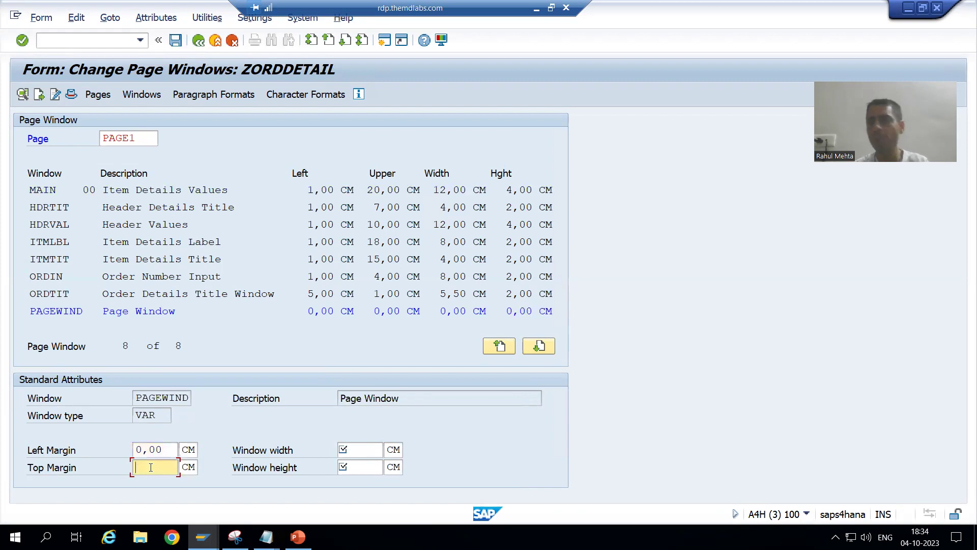
text(0,)
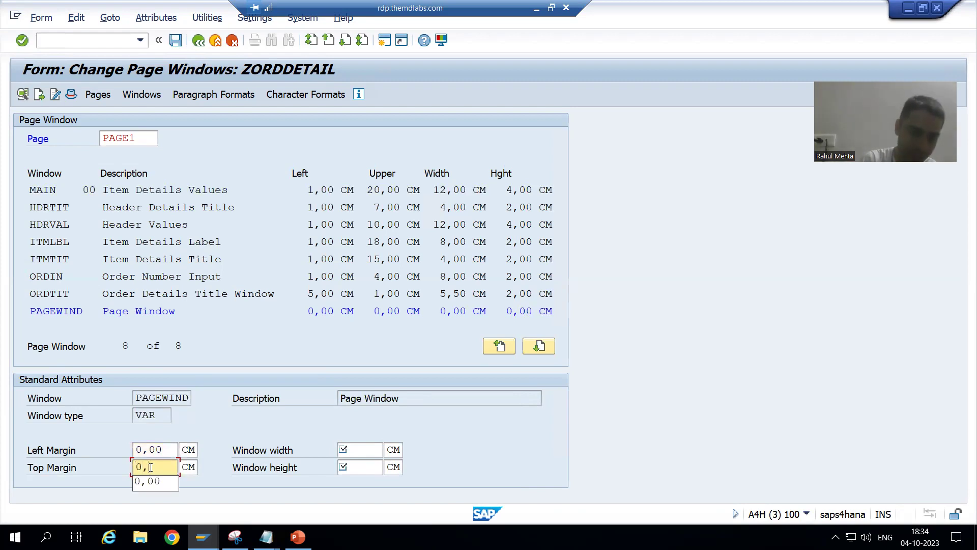
text(00)
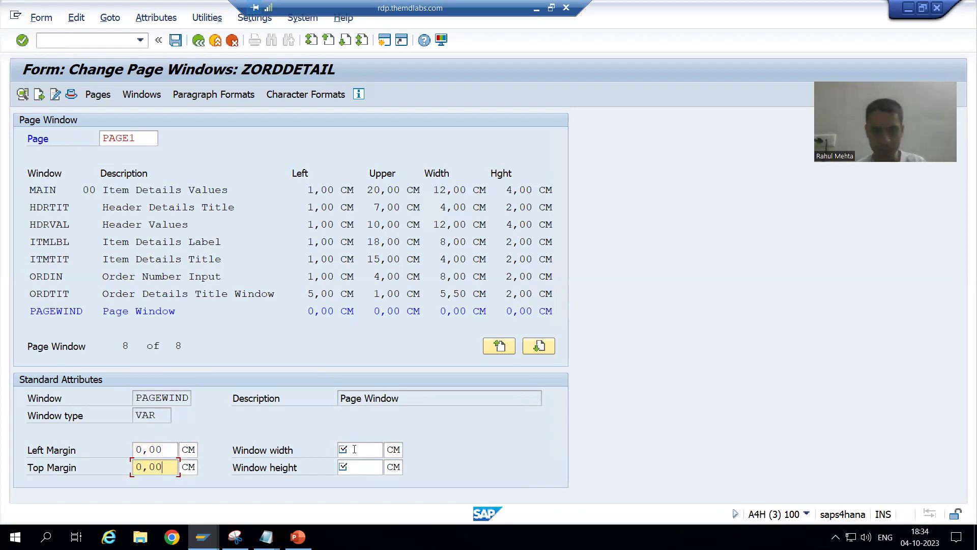
click(358, 448)
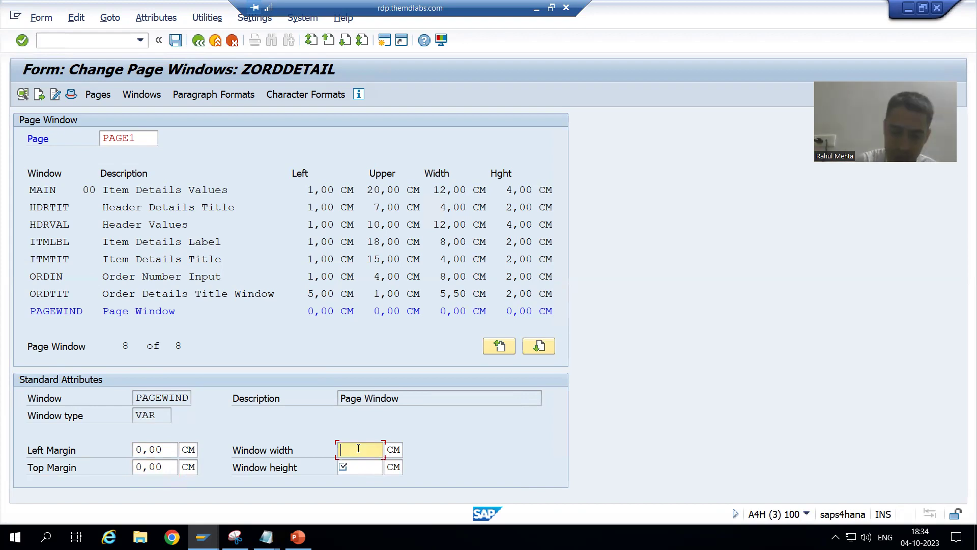
text(4,00)
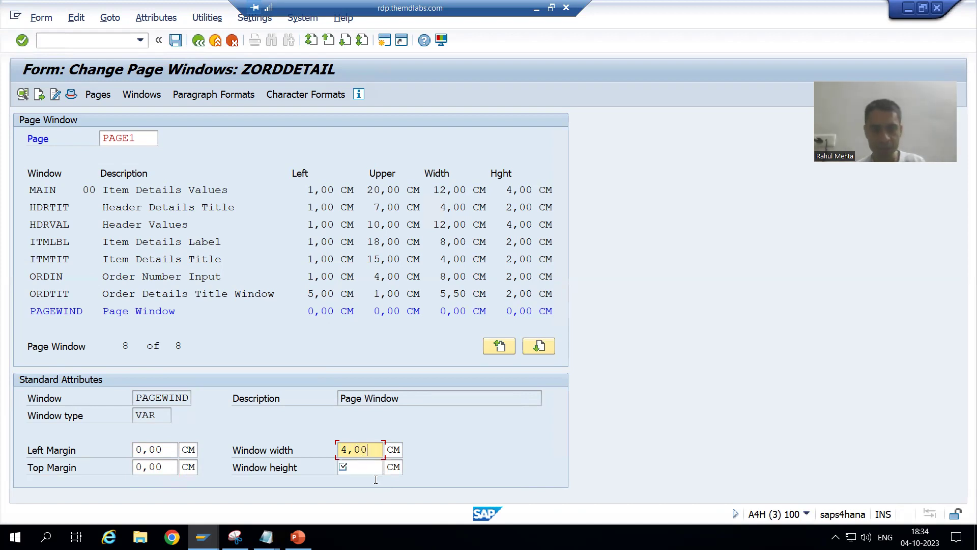
key(Tab)
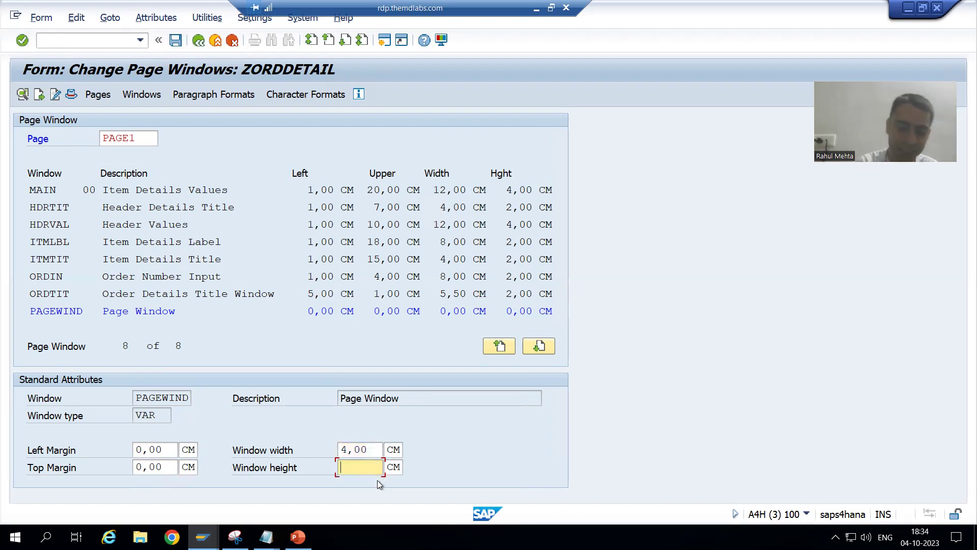
text(2,00)
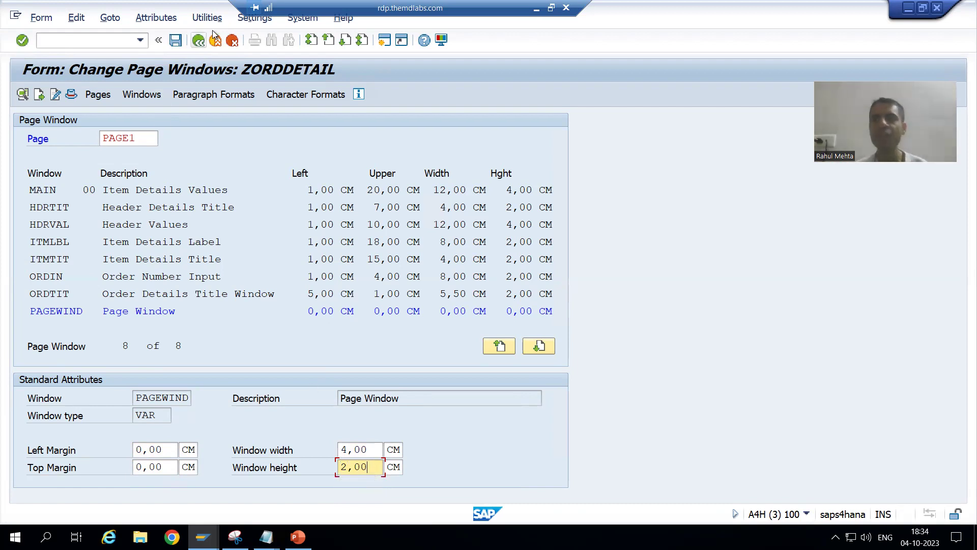
Step: Turn on the Graphical Form Painter to view the page layout
click(250, 20)
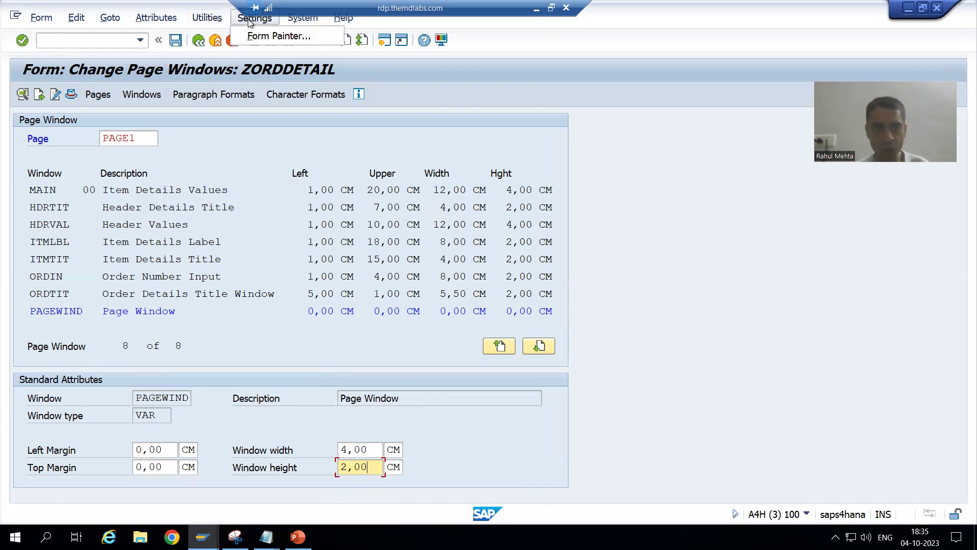
click(265, 36)
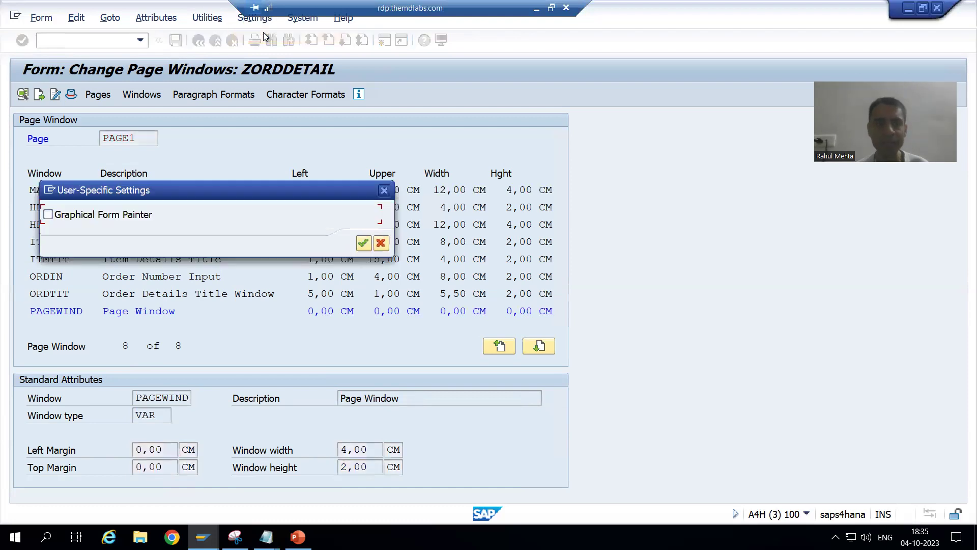
click(81, 216)
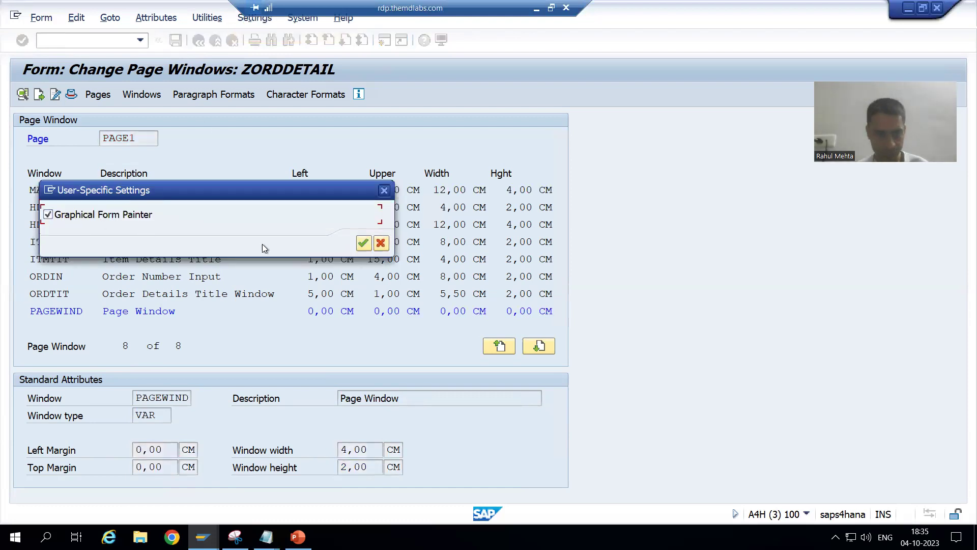
click(366, 243)
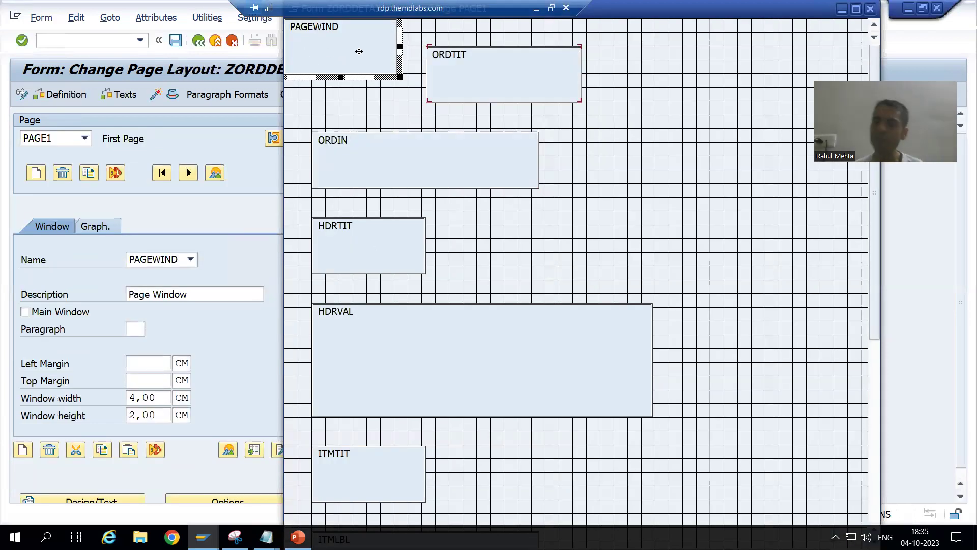
Step: Switch the Graphical Form Painter back off and list the form's pages
click(248, 19)
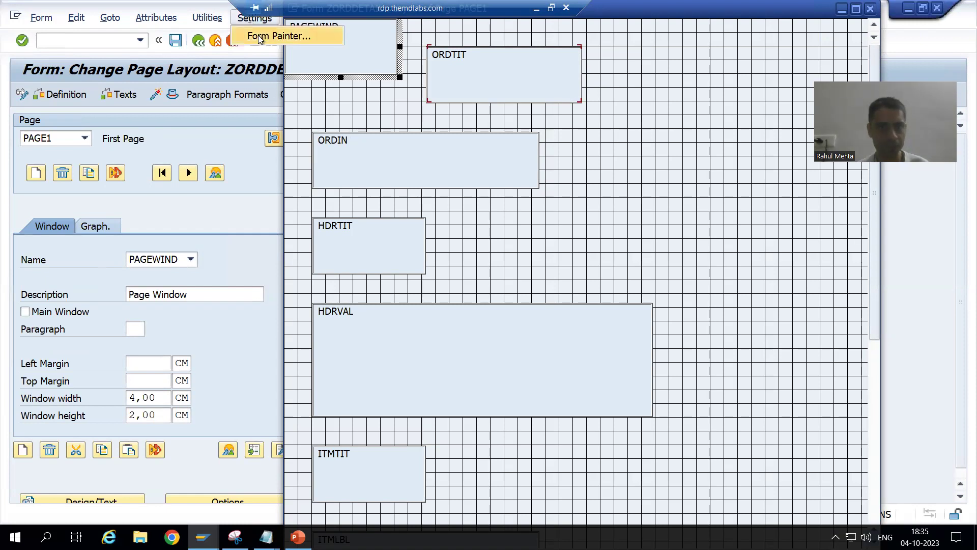
click(258, 36)
click(76, 219)
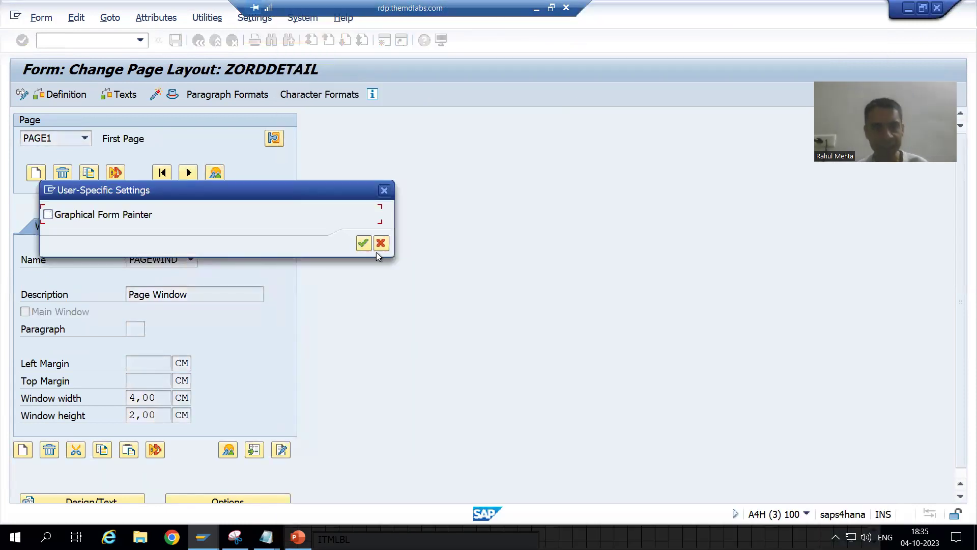
click(367, 243)
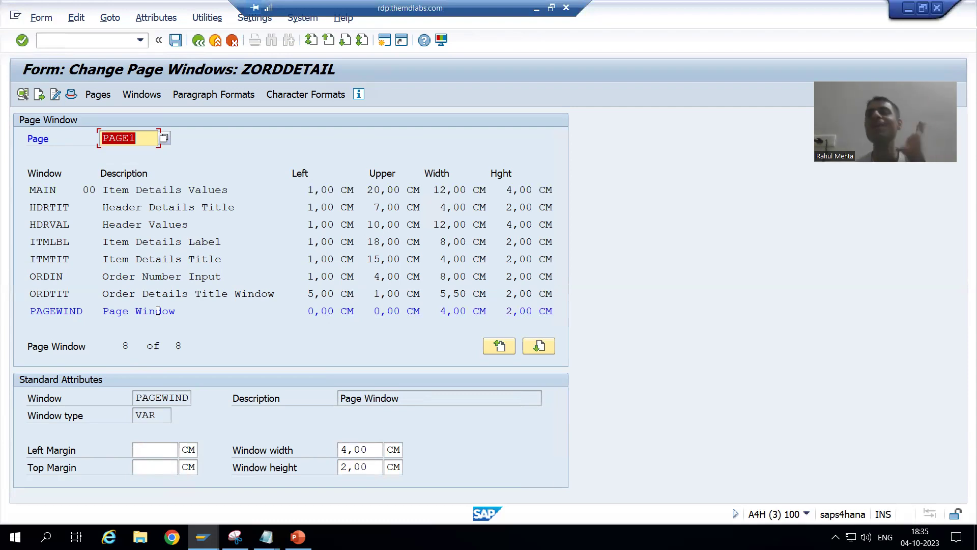
click(163, 139)
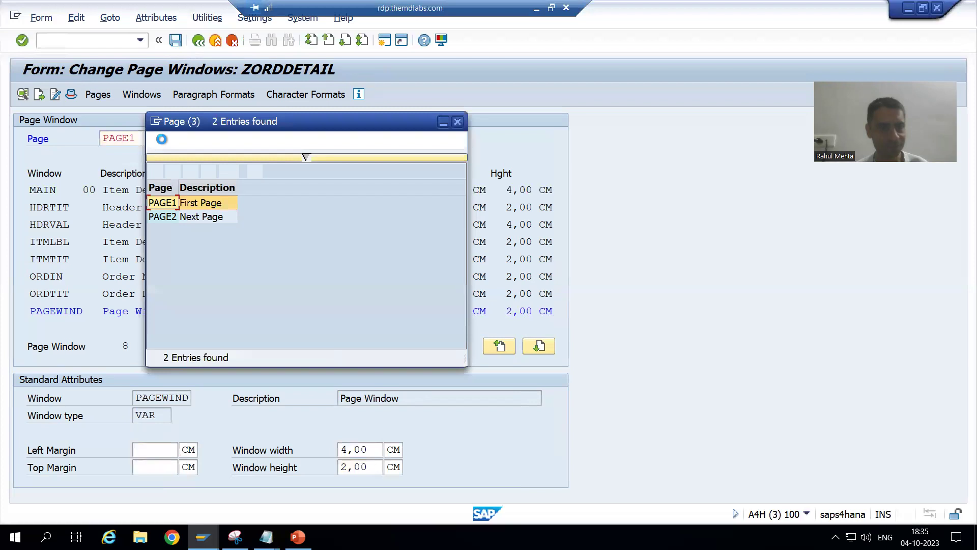
Step: Load PAGE2's windows and add the existing PAGEWIND window to it
double_click(163, 218)
key(Return)
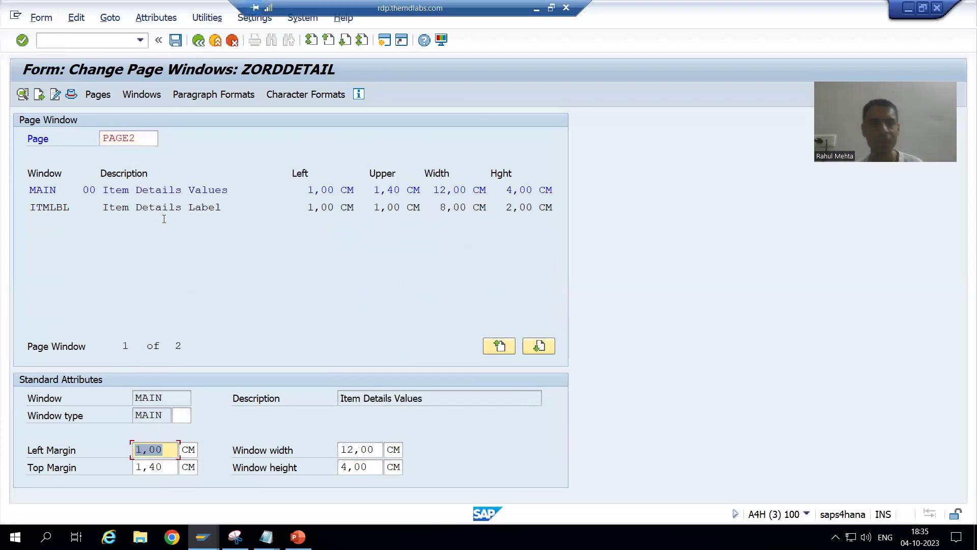
click(75, 20)
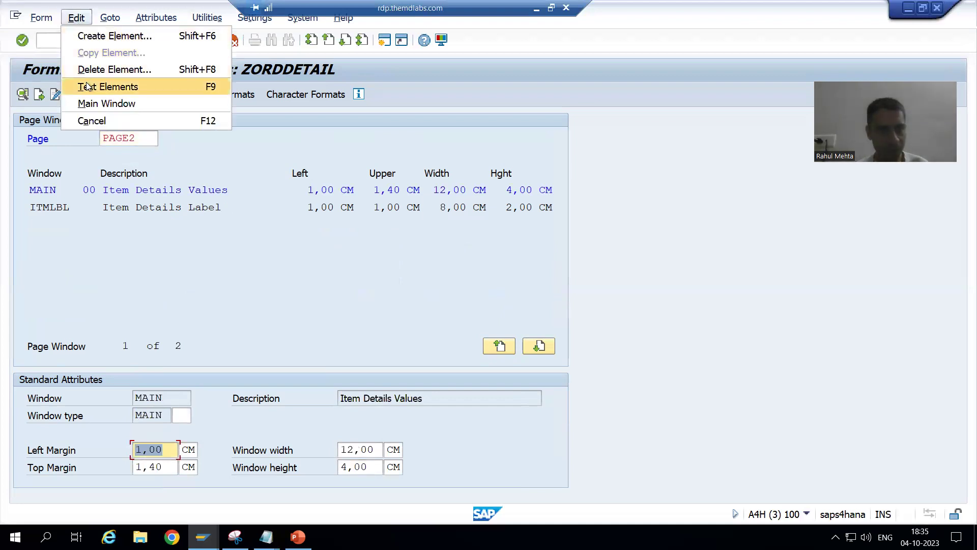
click(85, 37)
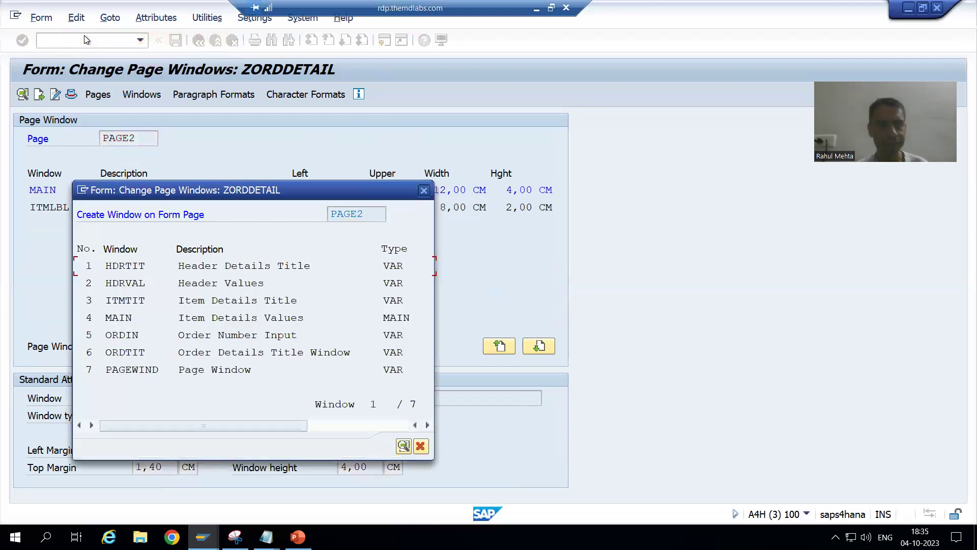
double_click(146, 369)
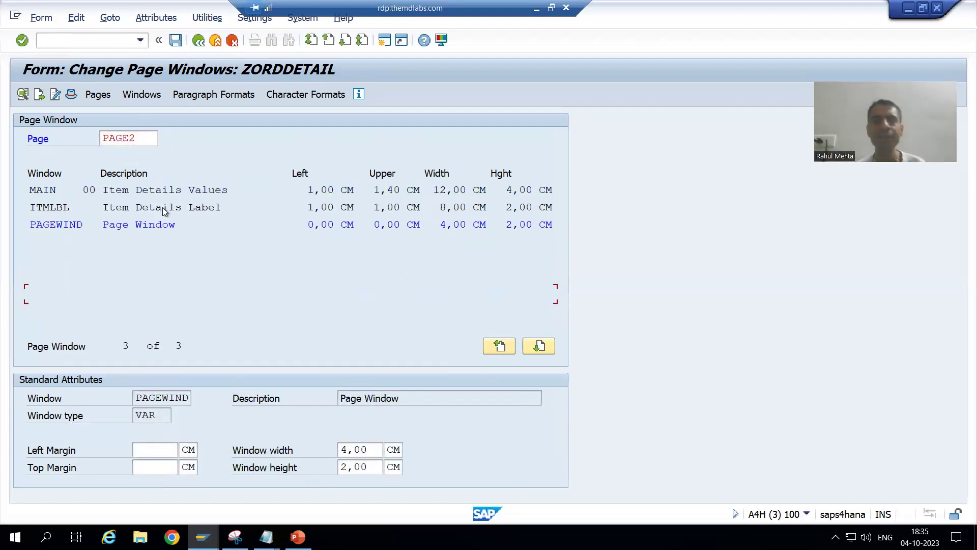
Step: Activate ZORDDETAIL, then change the Page field to PAGE1 to list its windows
click(44, 19)
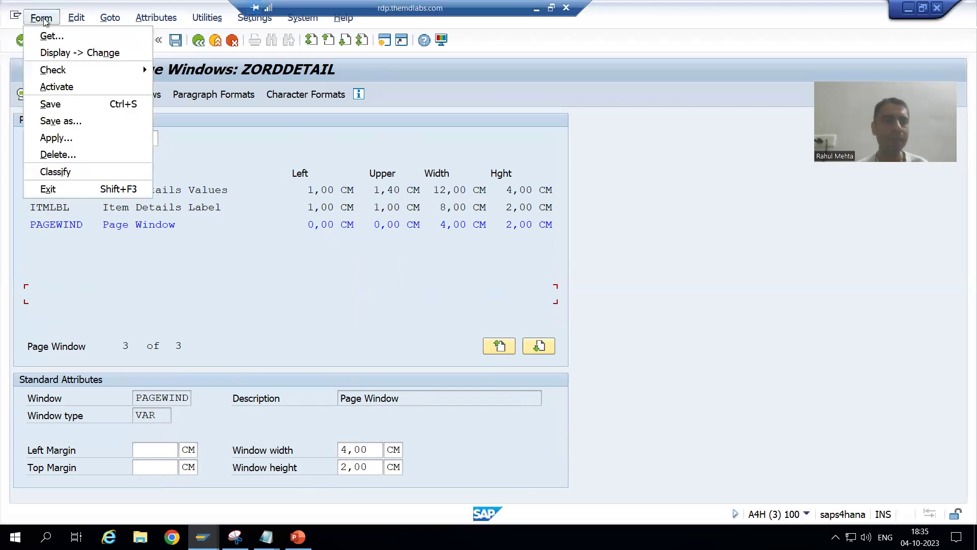
click(55, 87)
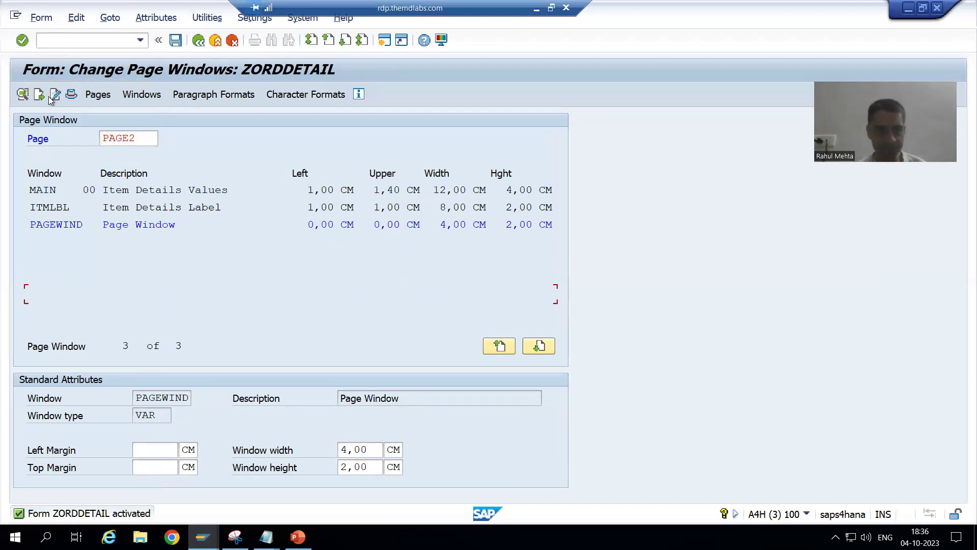
click(139, 137)
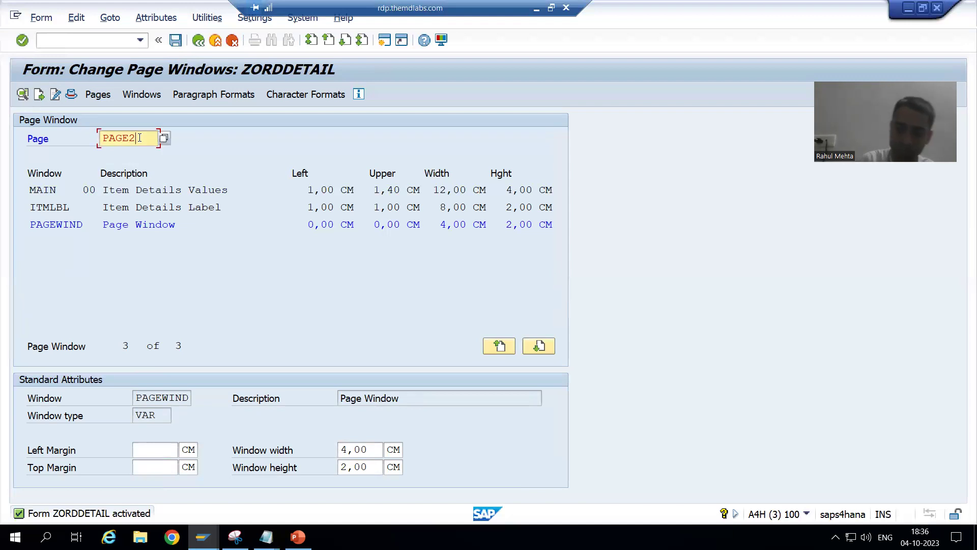
key(BackSpace)
text(1)
key(Return)
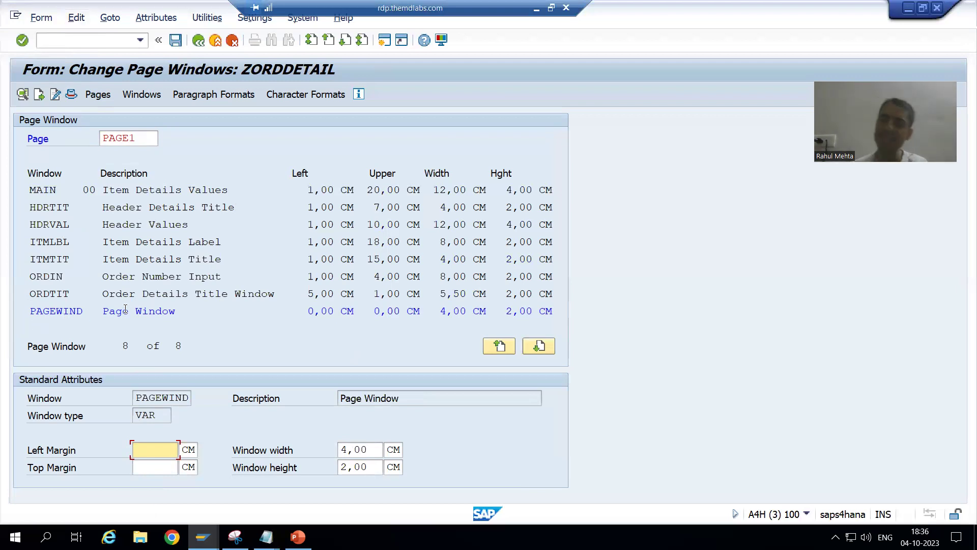
Step: Enter '&PAGE& OF &SAPSCRIPT-FORMPAGES&' as PAGEWIND's text in the line editor and apply it
click(76, 19)
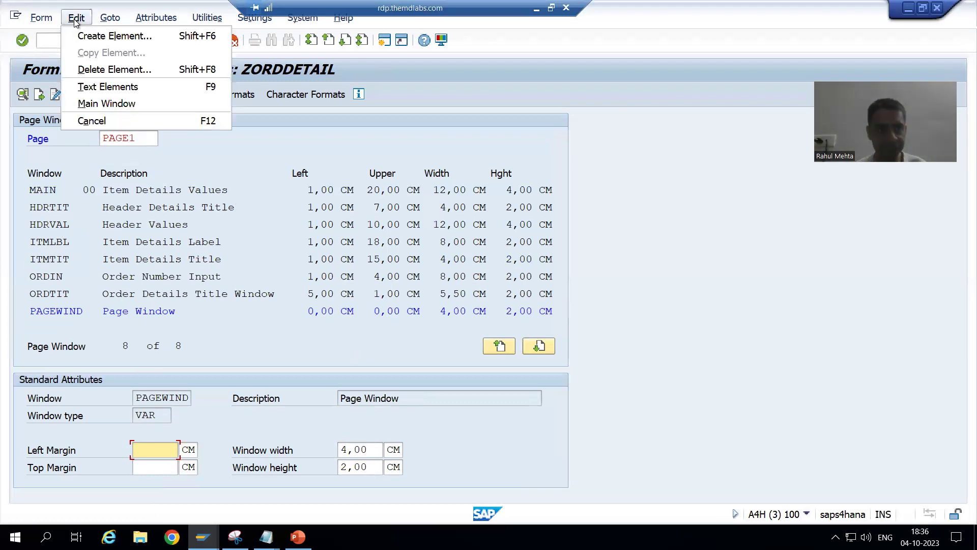
click(88, 88)
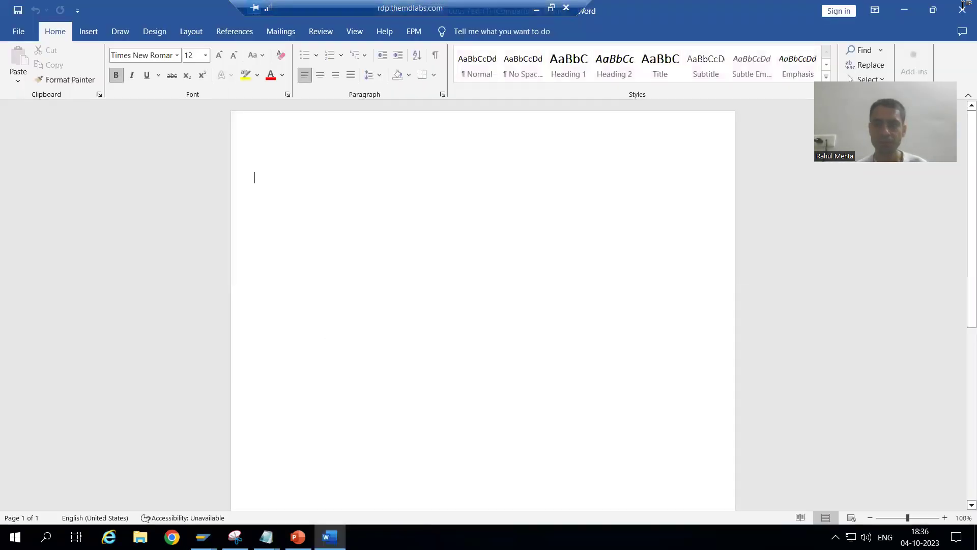
click(959, 11)
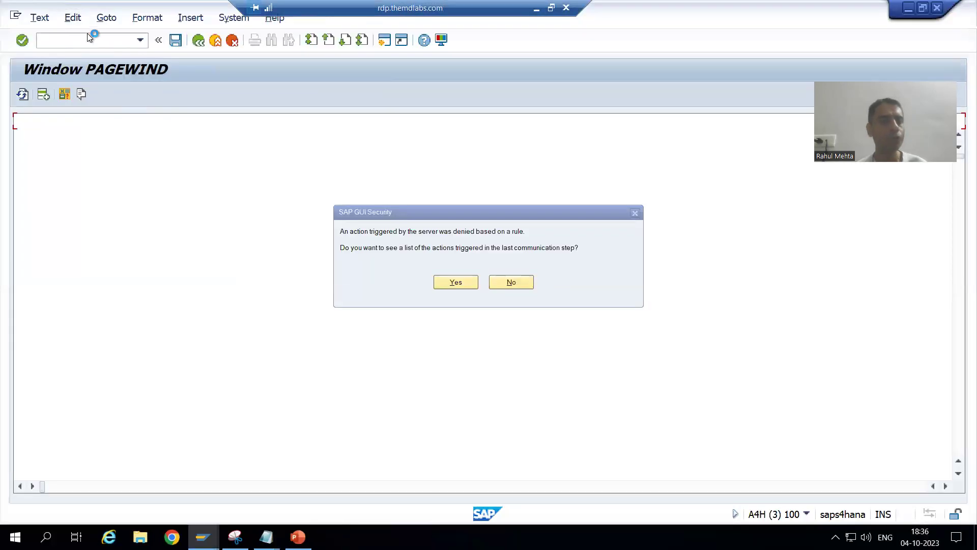
click(504, 285)
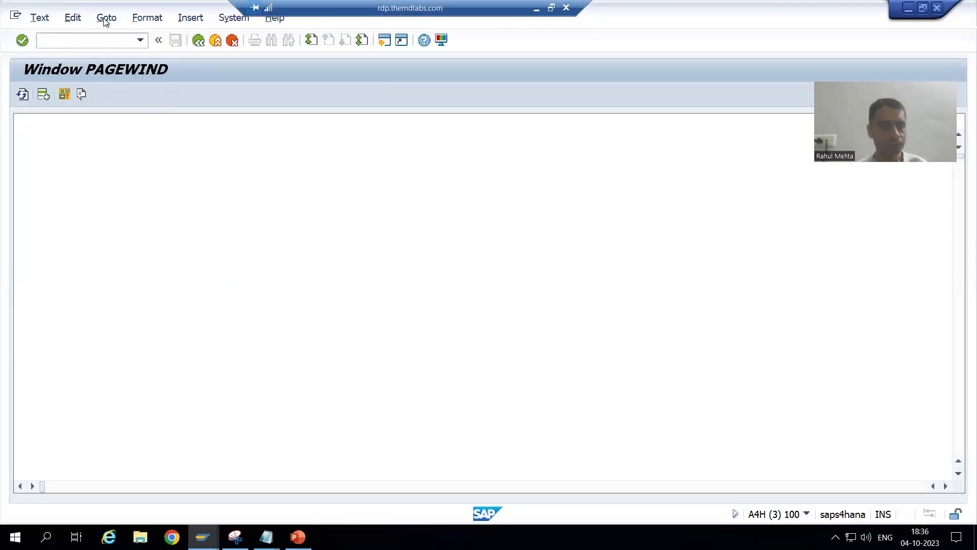
click(105, 20)
click(112, 69)
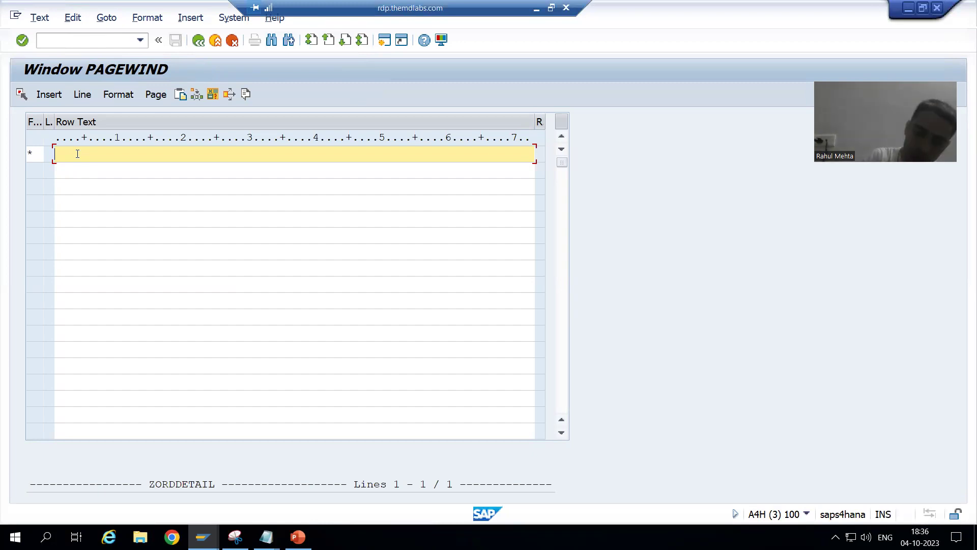
text(&)
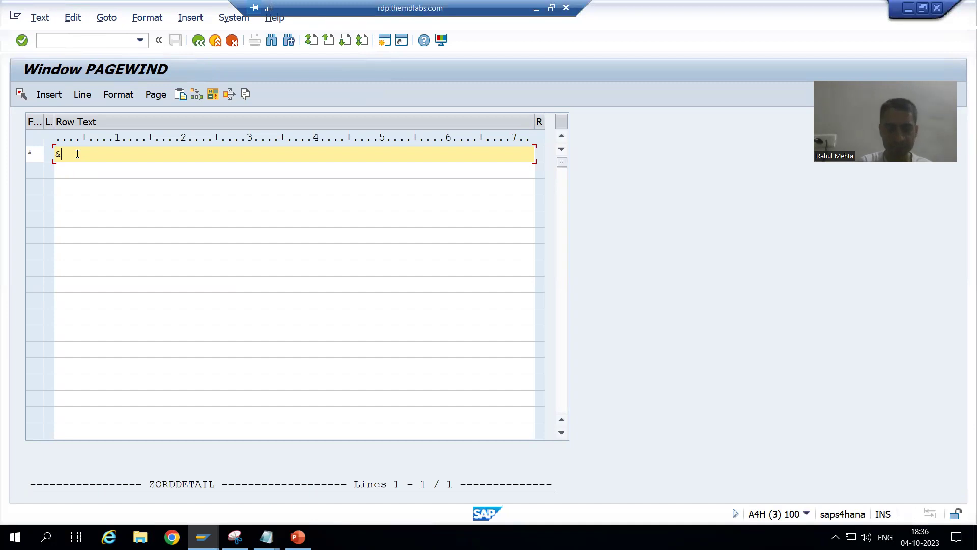
text(PAGE)
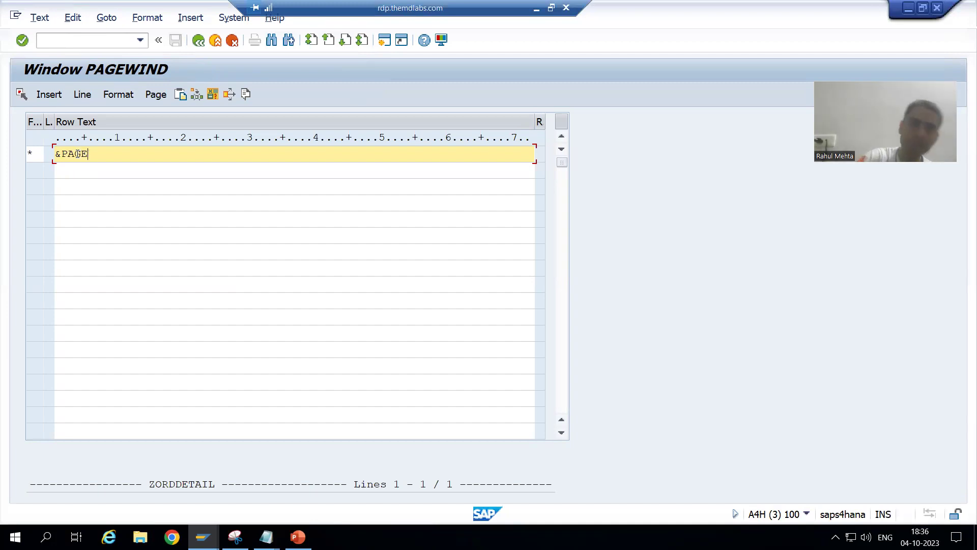
text(&)
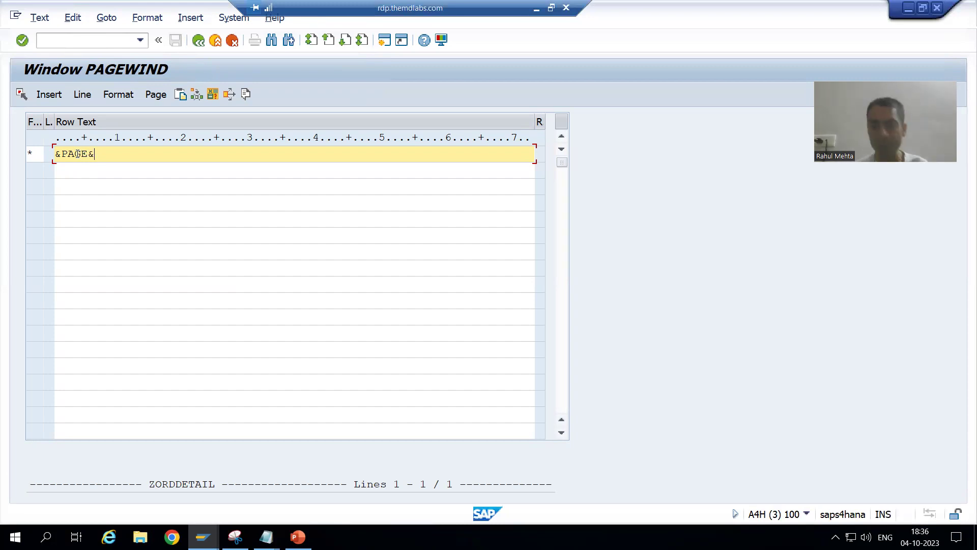
text( OF)
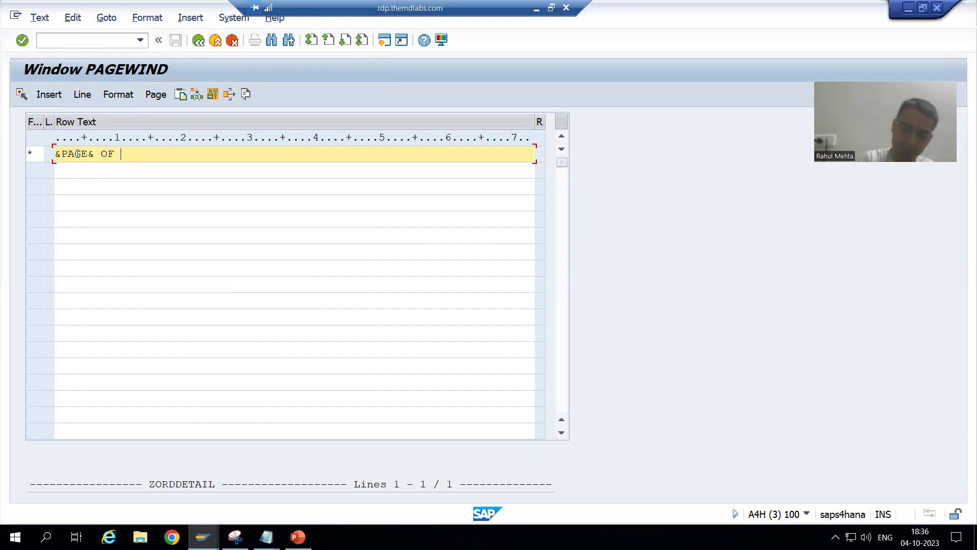
text( &SAPSCRIPT-FORMPAGES)
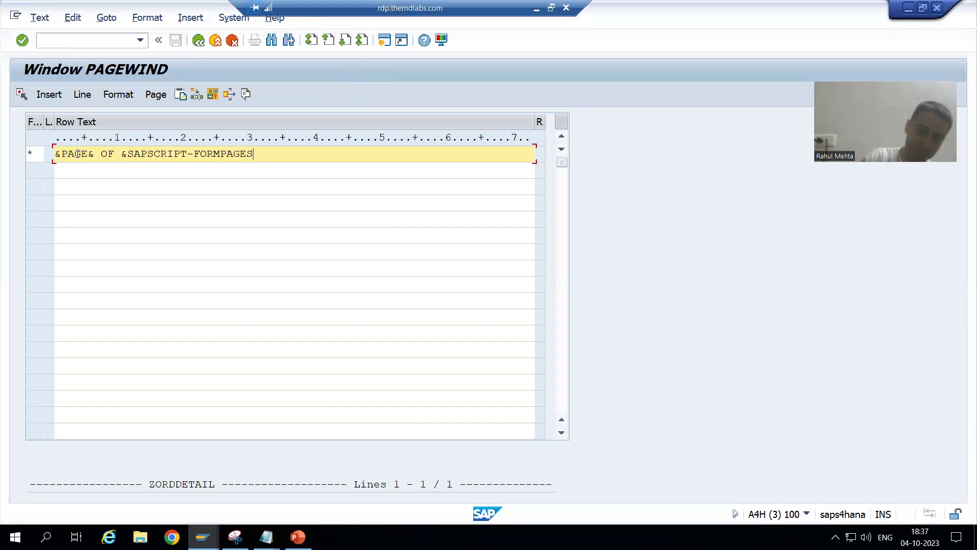
text(&)
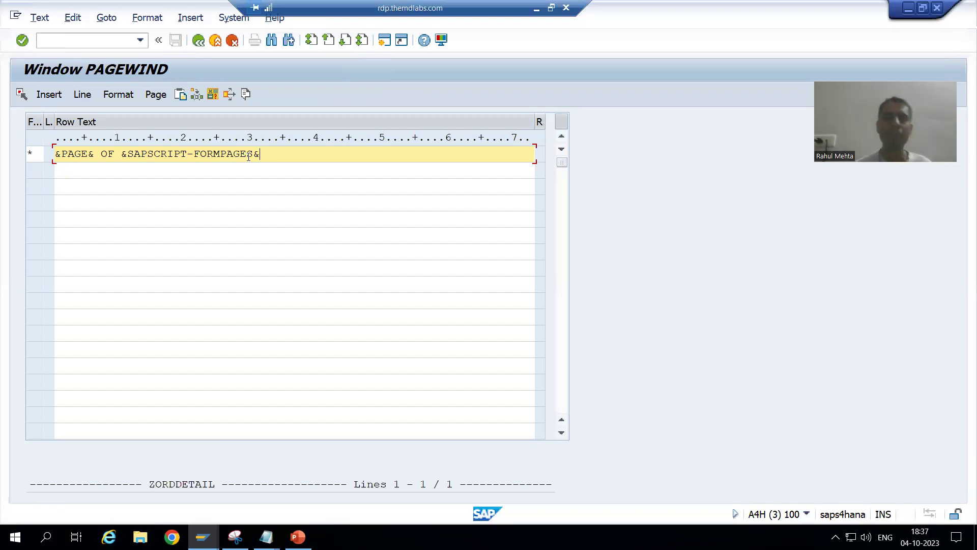
click(198, 41)
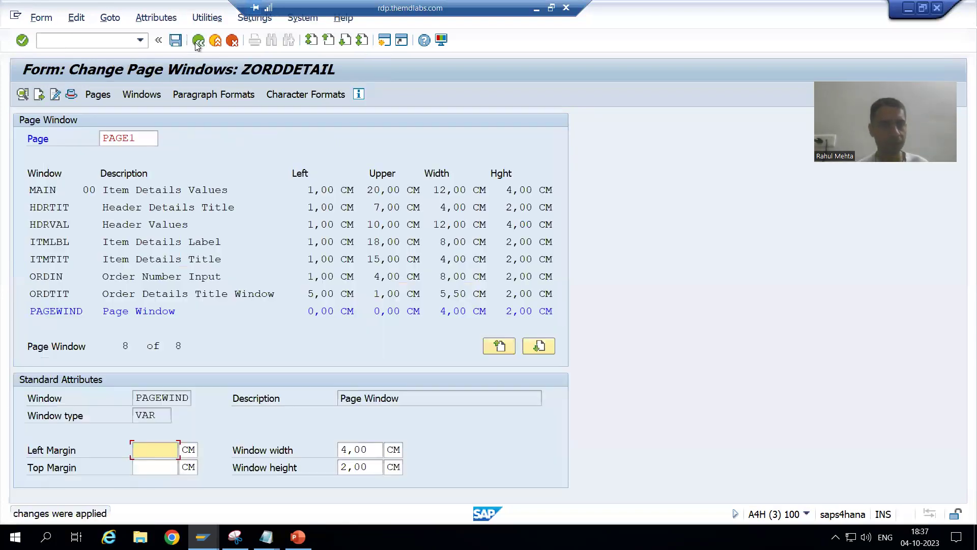
Step: Activate ZORDDETAIL and switch the Page field to PAGE2
click(41, 18)
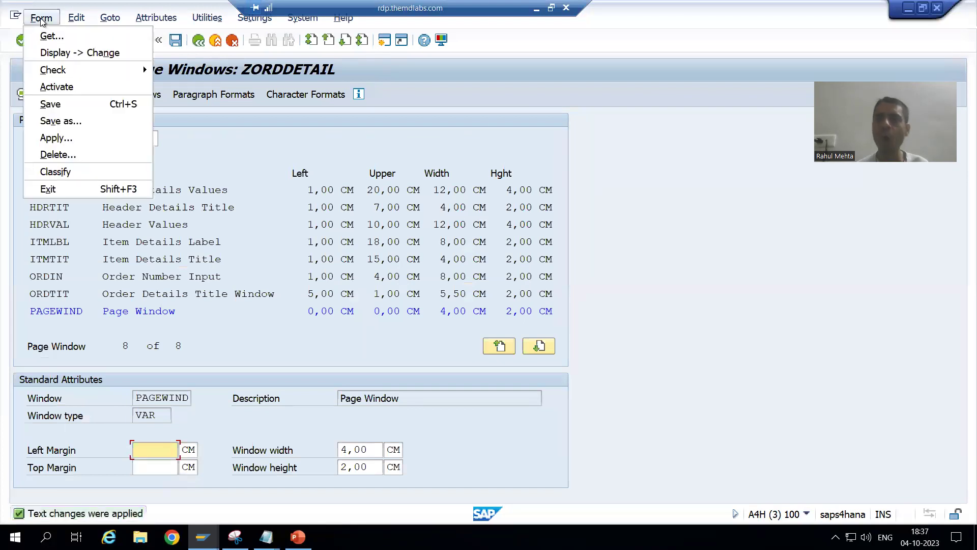
click(56, 87)
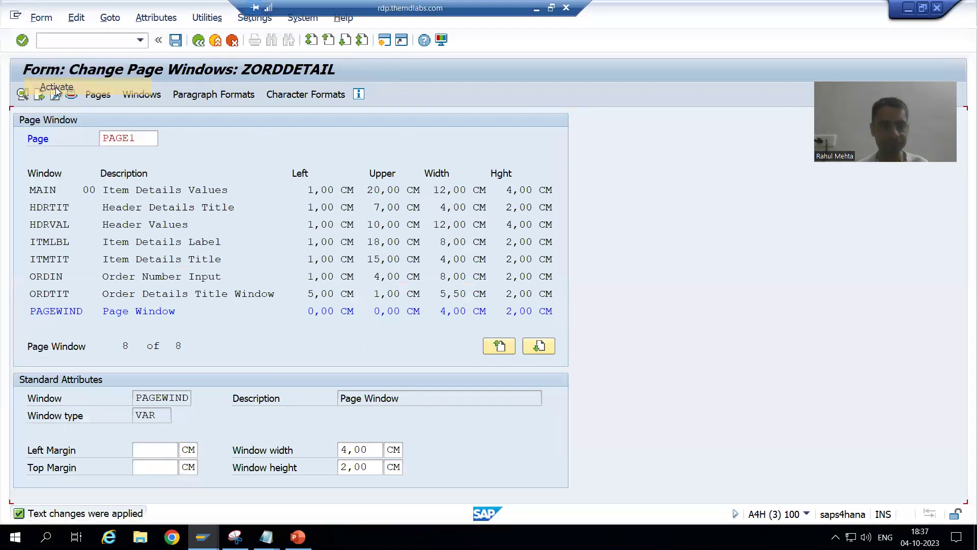
click(152, 147)
key(BackSpace)
text(2)
key(Return)
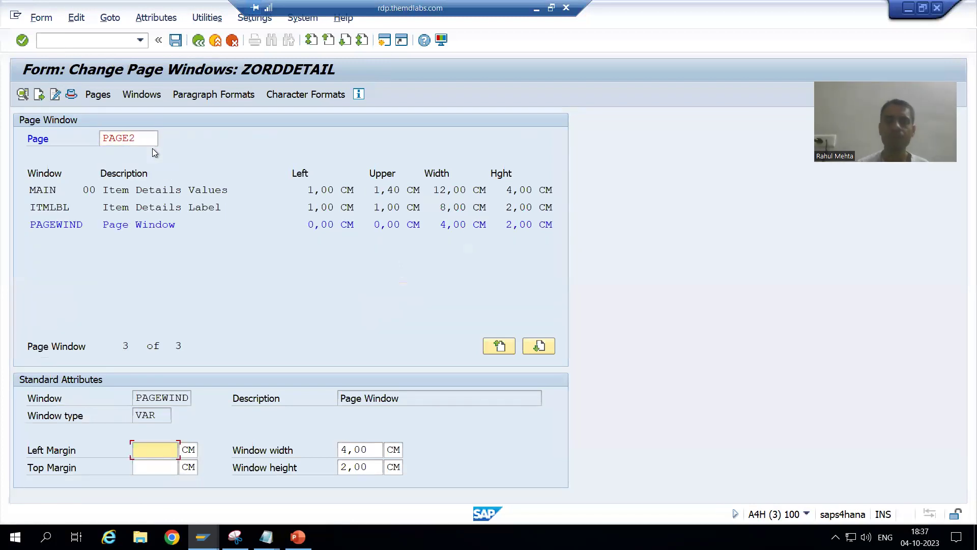
Step: Check PAGEWIND's text on PAGE2 in the line editor, then minimize SAP
click(70, 229)
click(82, 18)
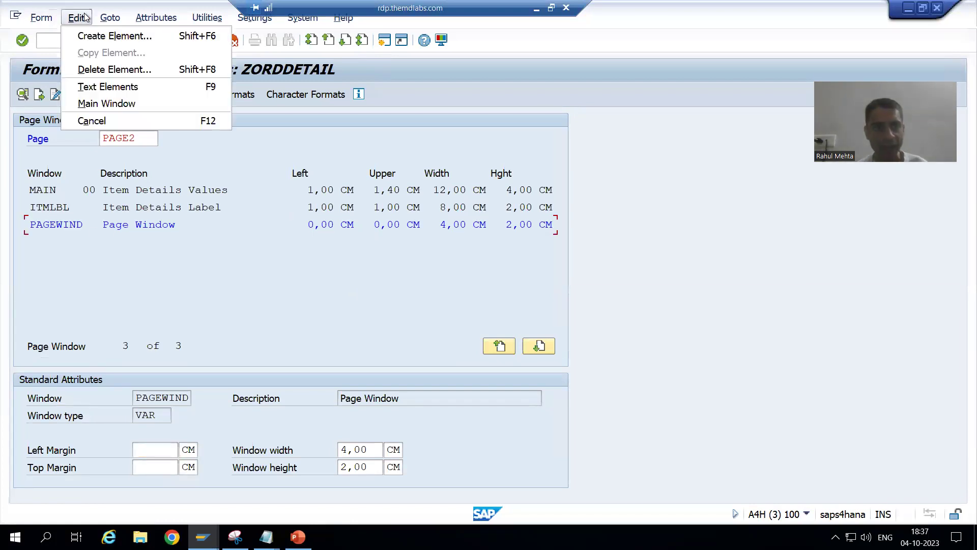
click(94, 87)
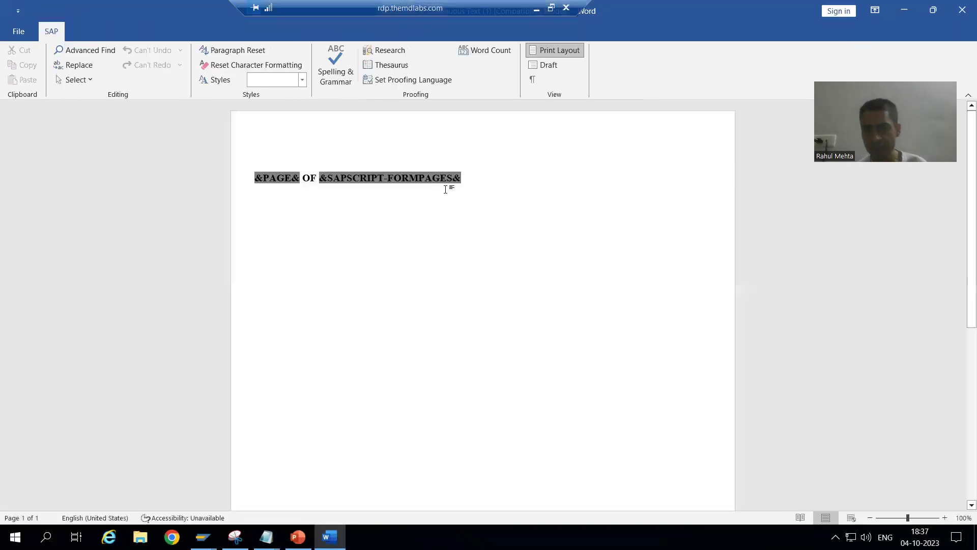
click(951, 17)
click(502, 280)
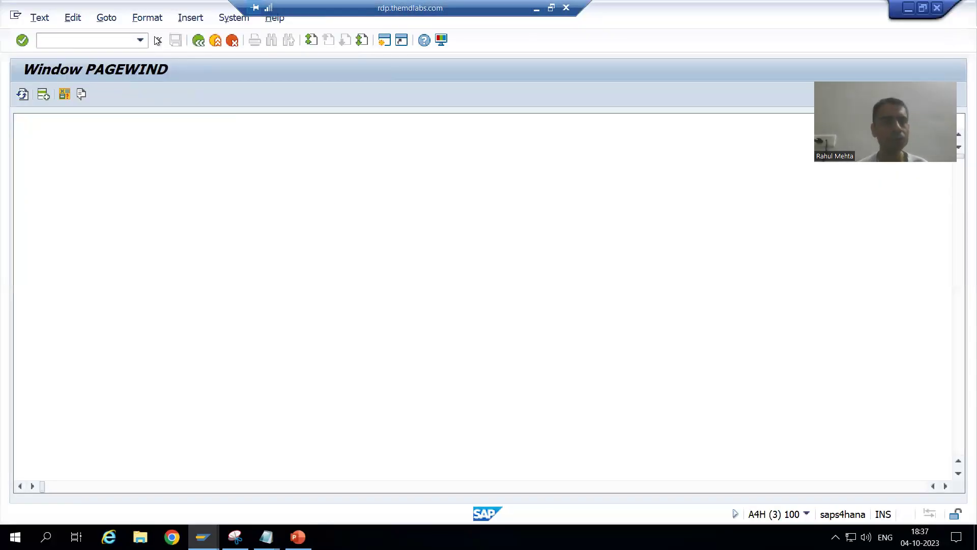
click(113, 21)
click(116, 70)
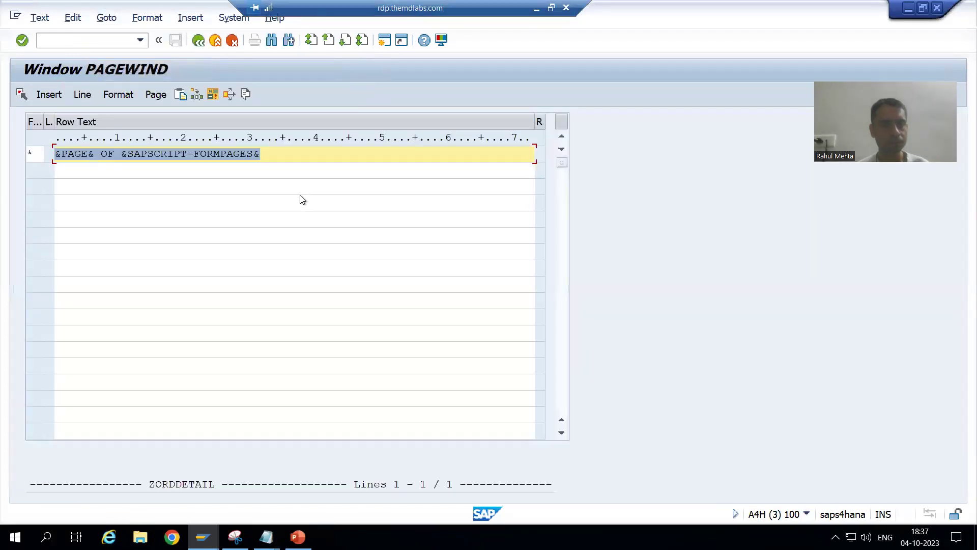
click(934, 14)
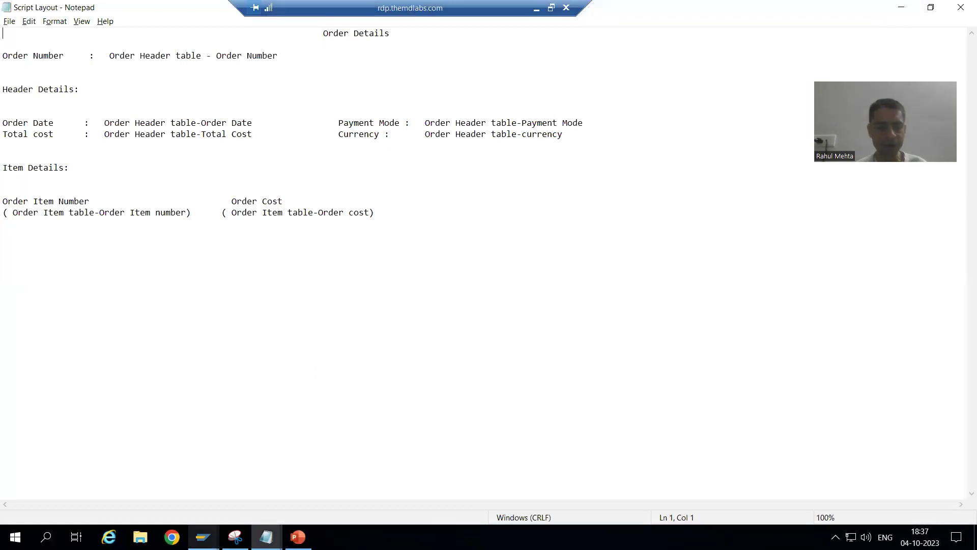
Step: Open the ABAP Editor with transaction /nse38
mouse_move(204, 537)
click(206, 502)
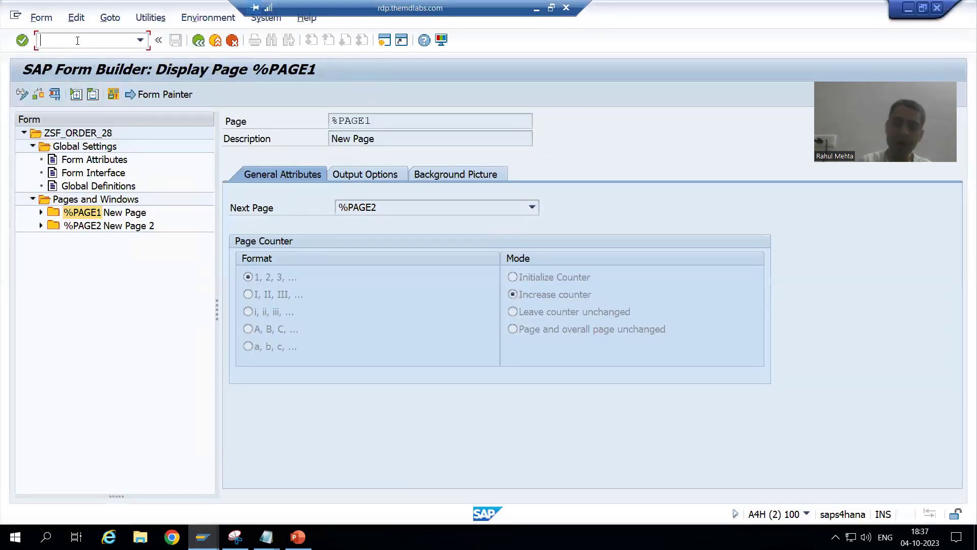
text(/nse38)
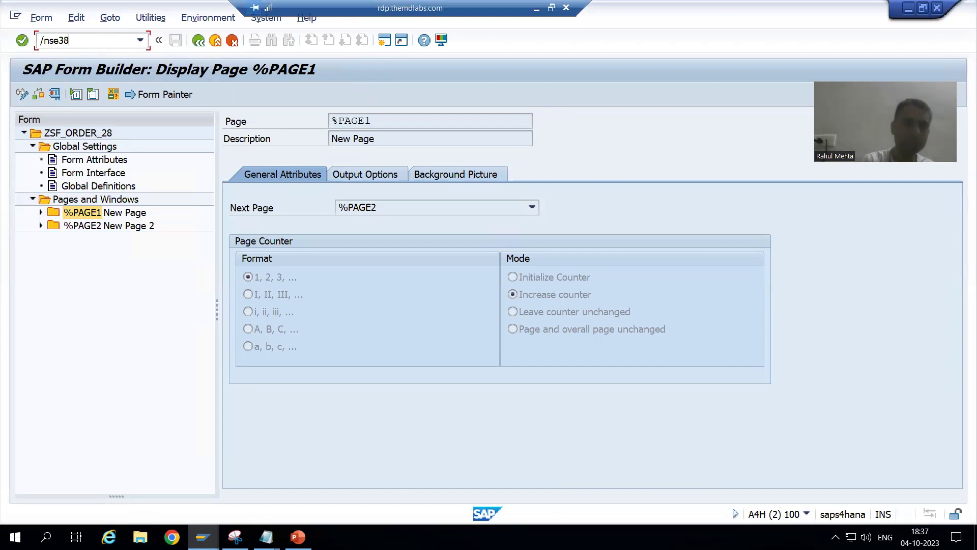
key(Return)
Step: Execute the calling program for order 1 and view both print preview pages
click(54, 94)
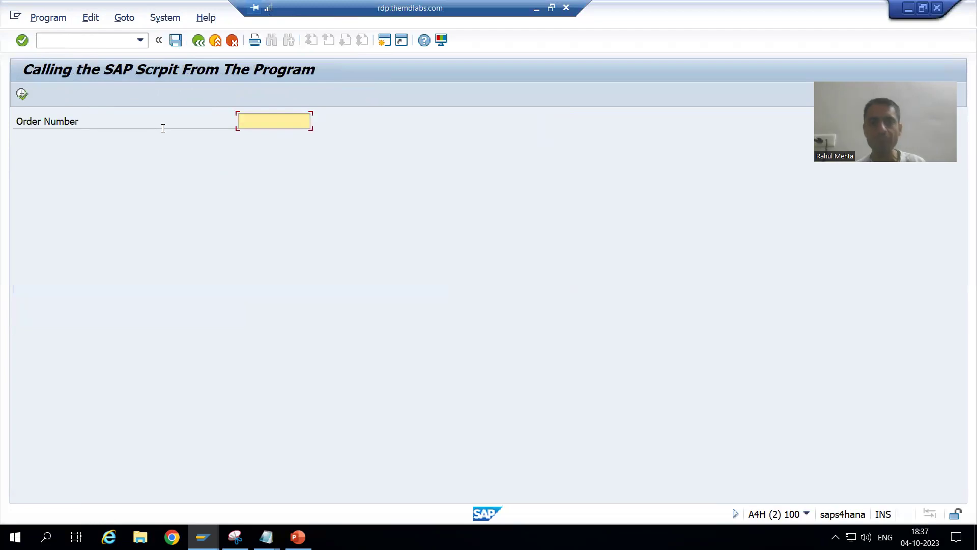
text(1)
click(22, 95)
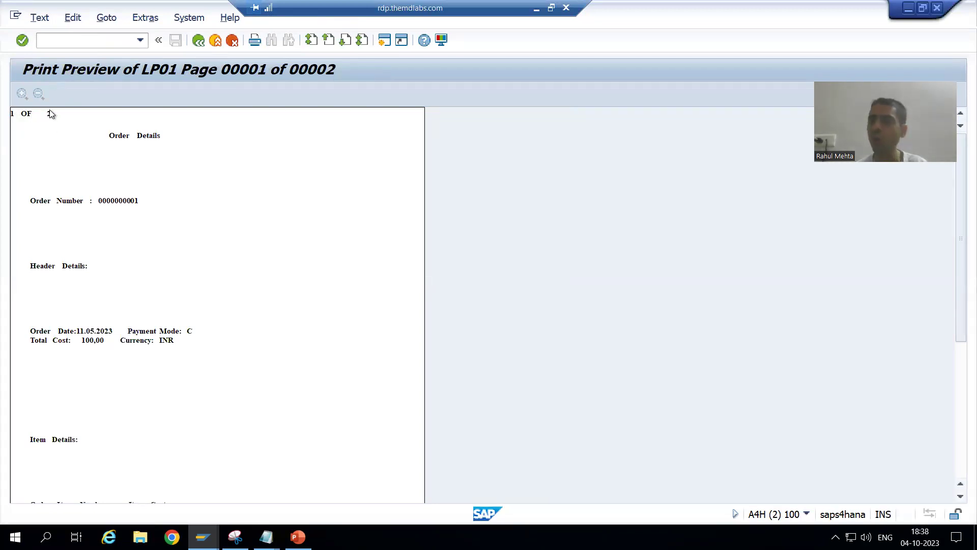
click(345, 41)
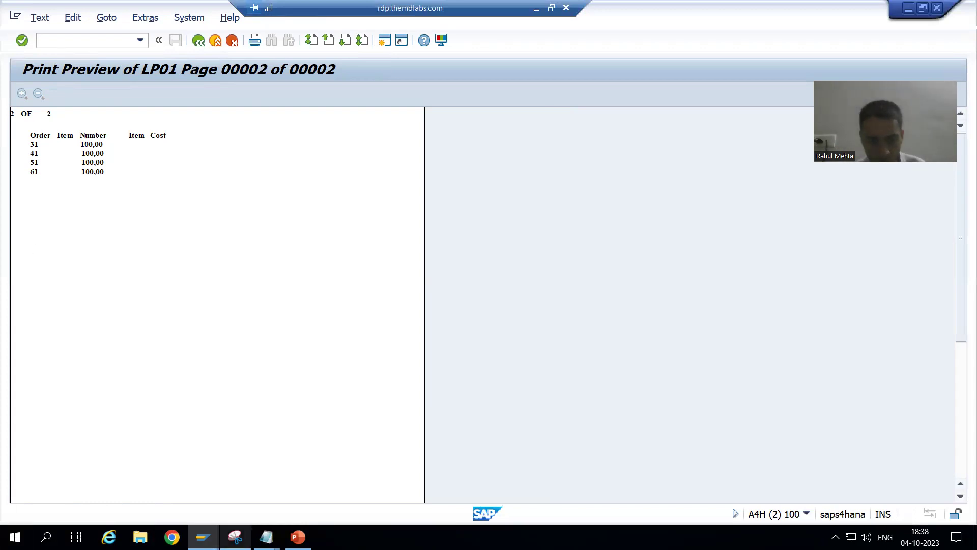
mouse_move(266, 537)
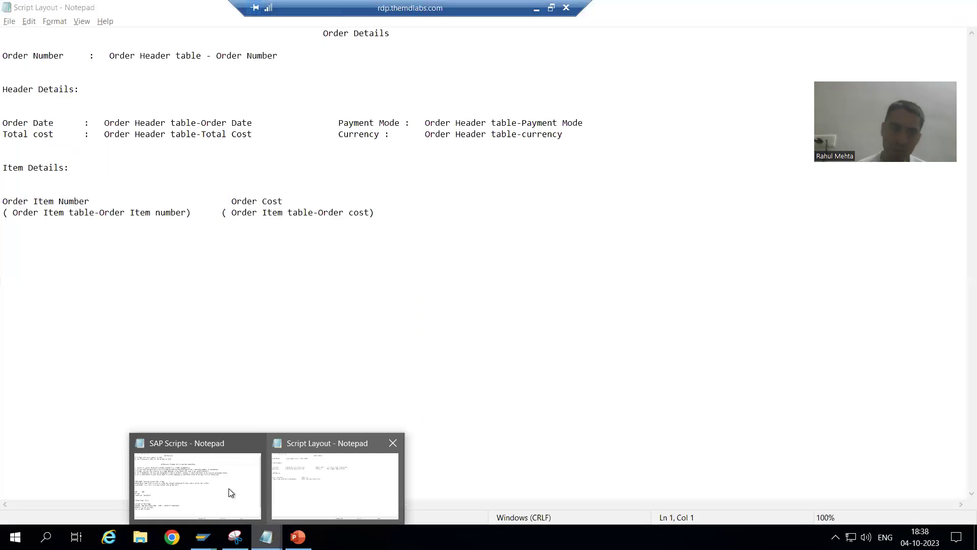
Step: Show the SAP Scripts notes and highlight PAGE in the Current Page and Total Page line
click(231, 492)
double_click(197, 417)
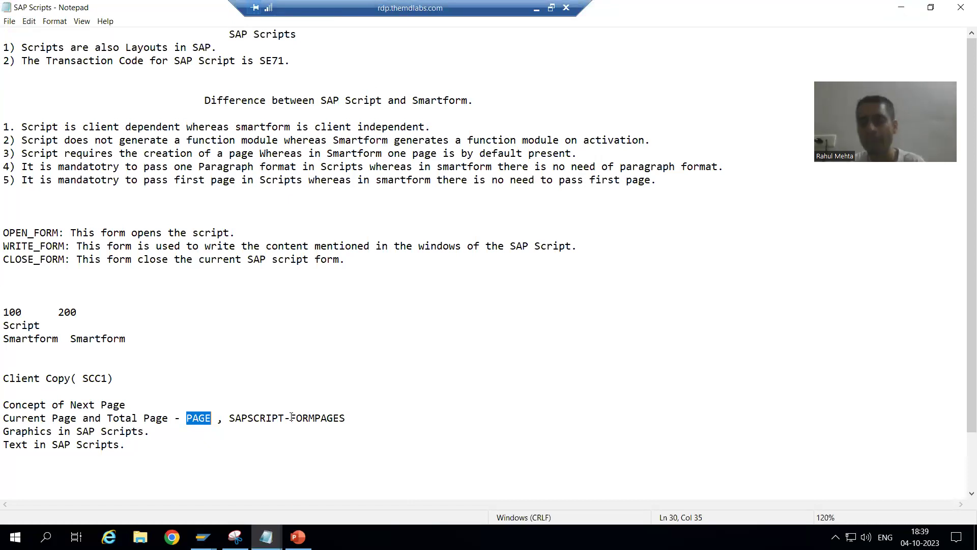
click(231, 436)
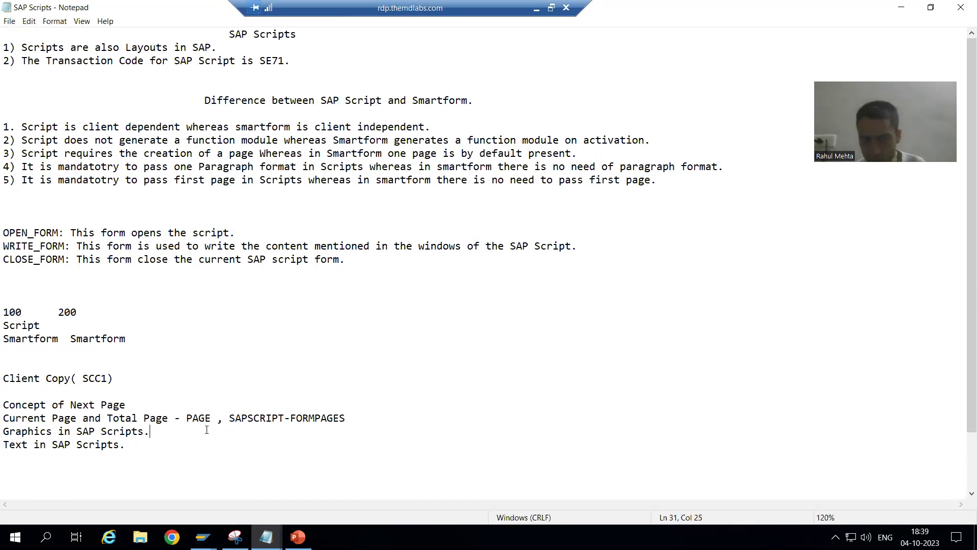